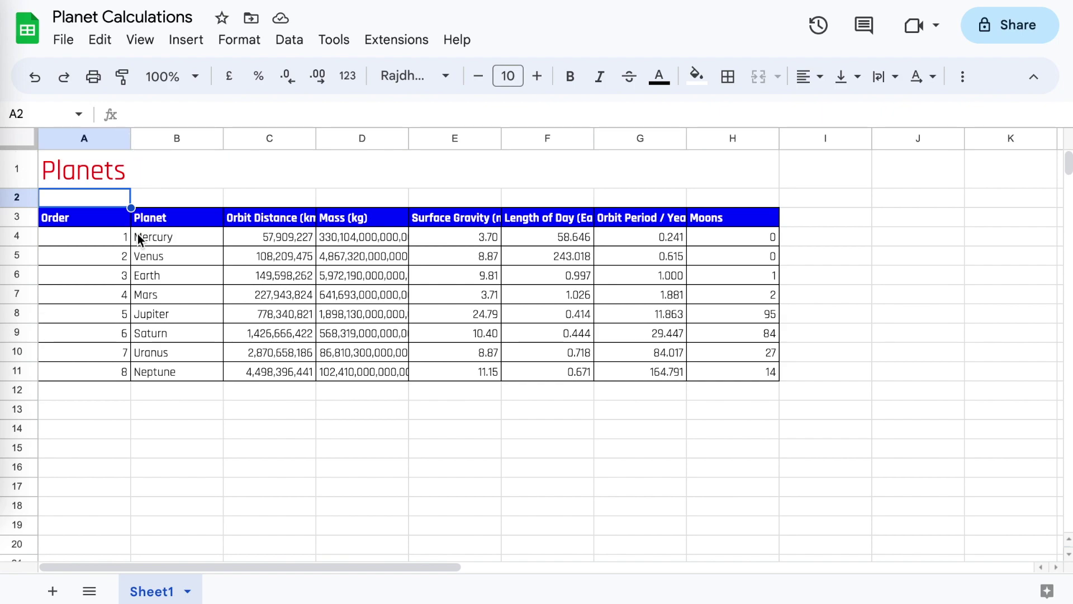
Step: Narrow column A to suit its Order heading and auto-fit columns B through H to their contents
{"action": "left_click", "coordinate": [105, 219]}
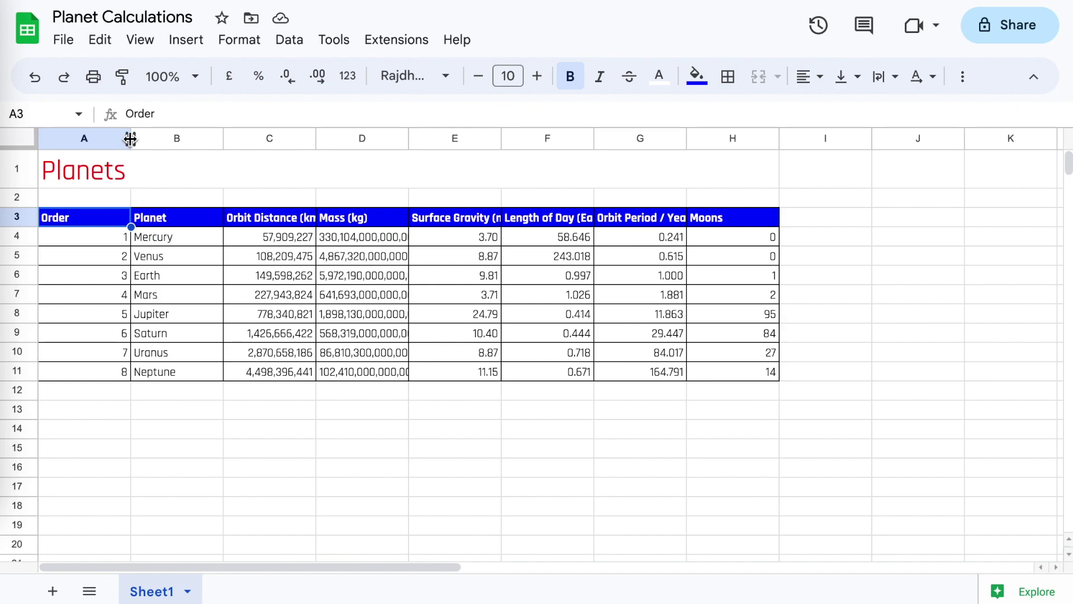
{"action": "left_click_drag", "start_coordinate": [130, 139], "coordinate": [75, 140]}
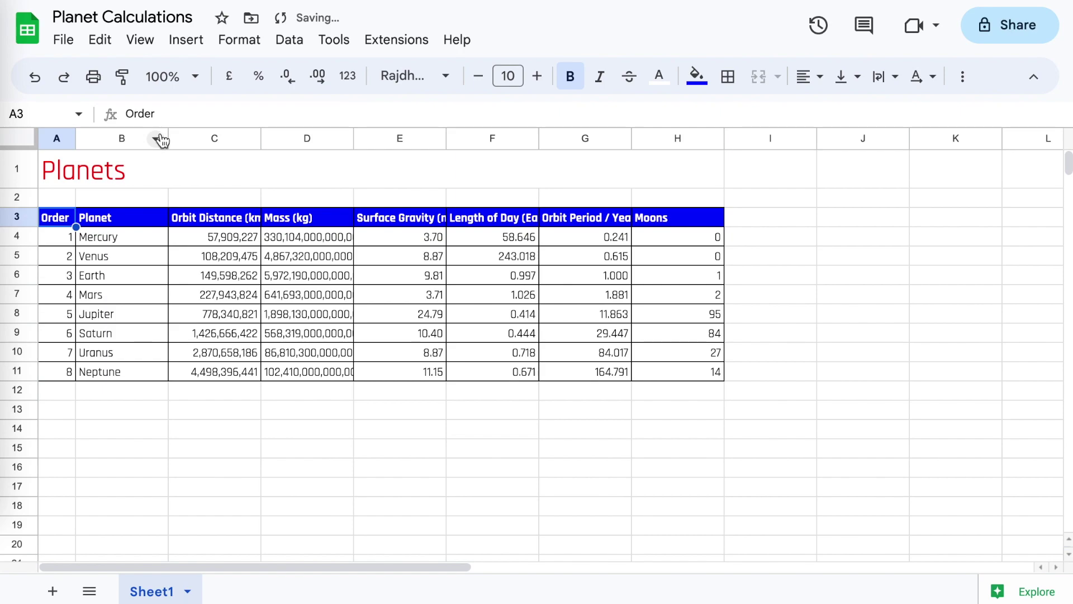
{"action": "double_click", "coordinate": [168, 137]}
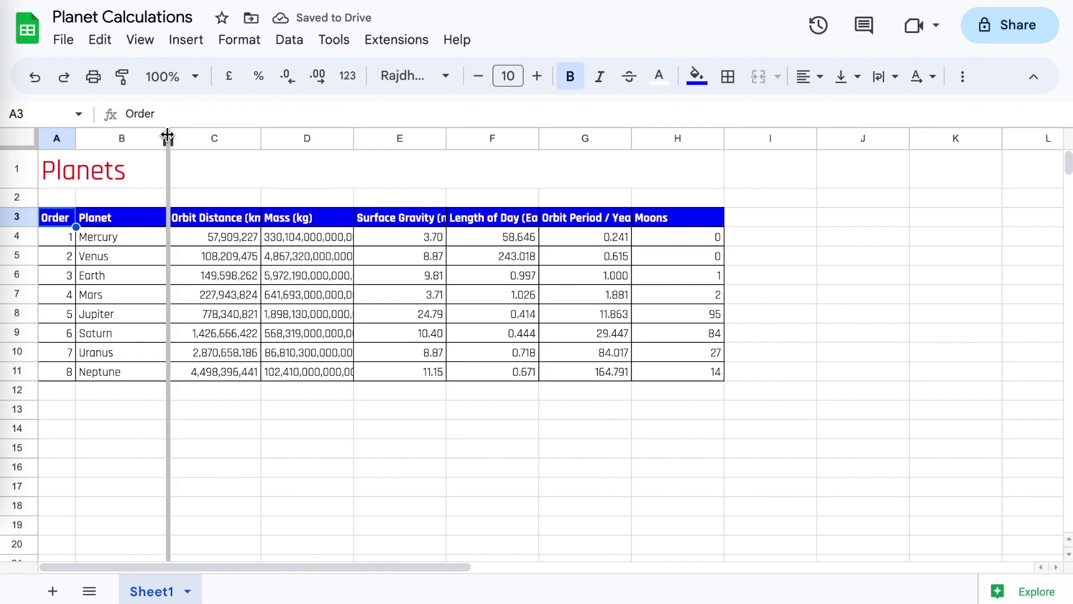
{"action": "double_click", "coordinate": [218, 138]}
{"action": "double_click", "coordinate": [322, 138]}
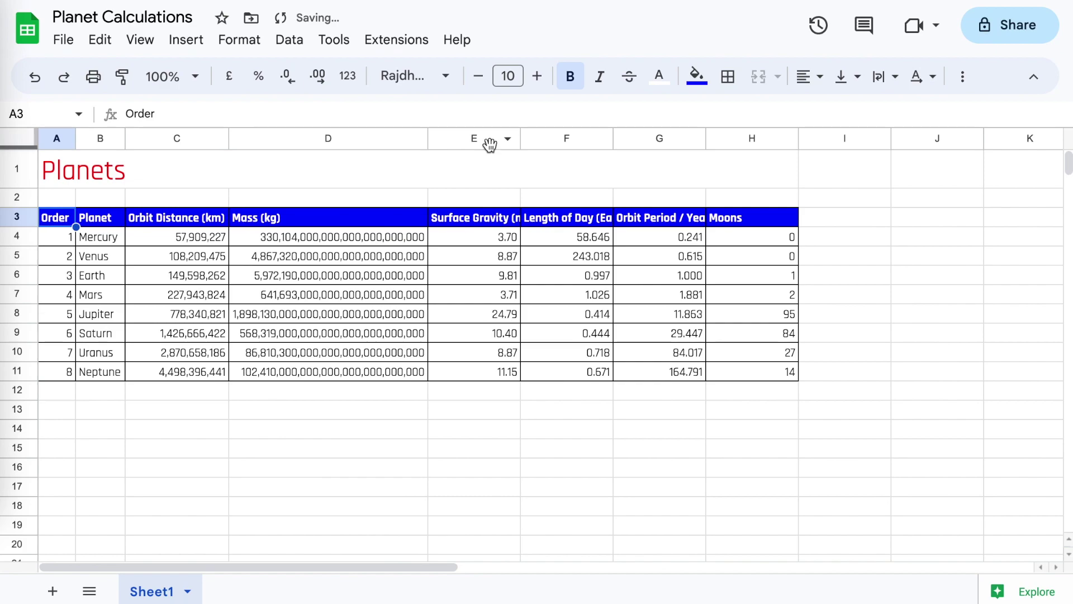
{"action": "double_click", "coordinate": [519, 138]}
{"action": "double_click", "coordinate": [642, 140]}
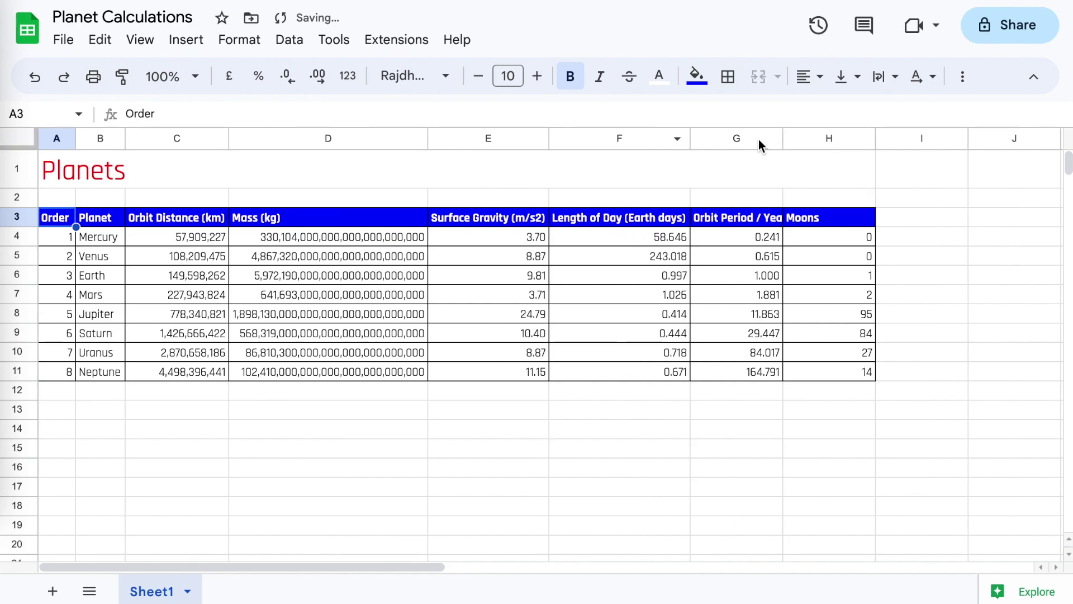
{"action": "left_click", "coordinate": [782, 138]}
{"action": "left_click", "coordinate": [782, 139]}
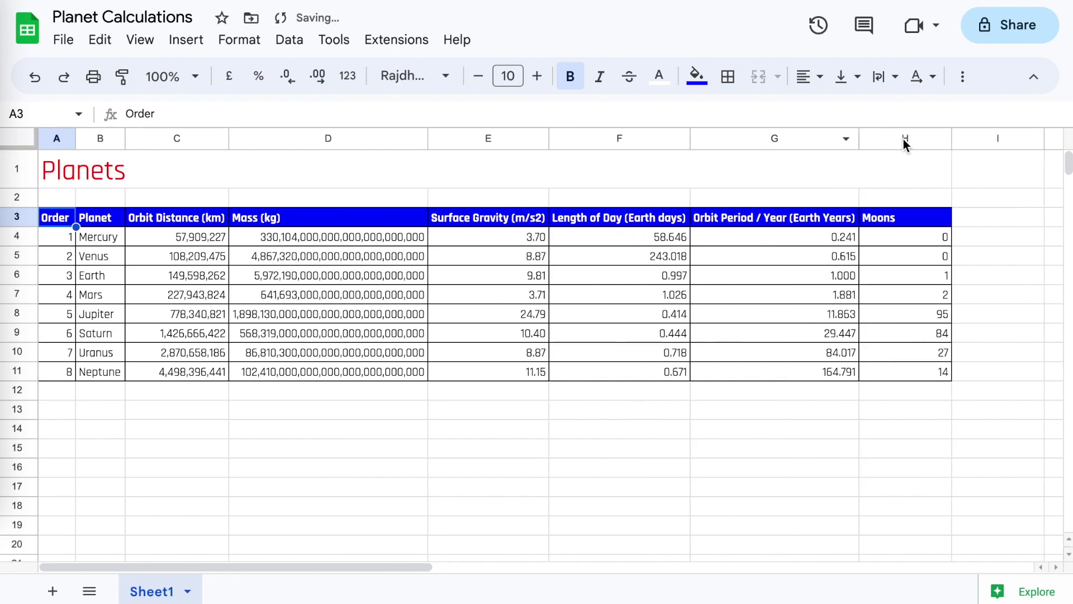
{"action": "double_click", "coordinate": [951, 138]}
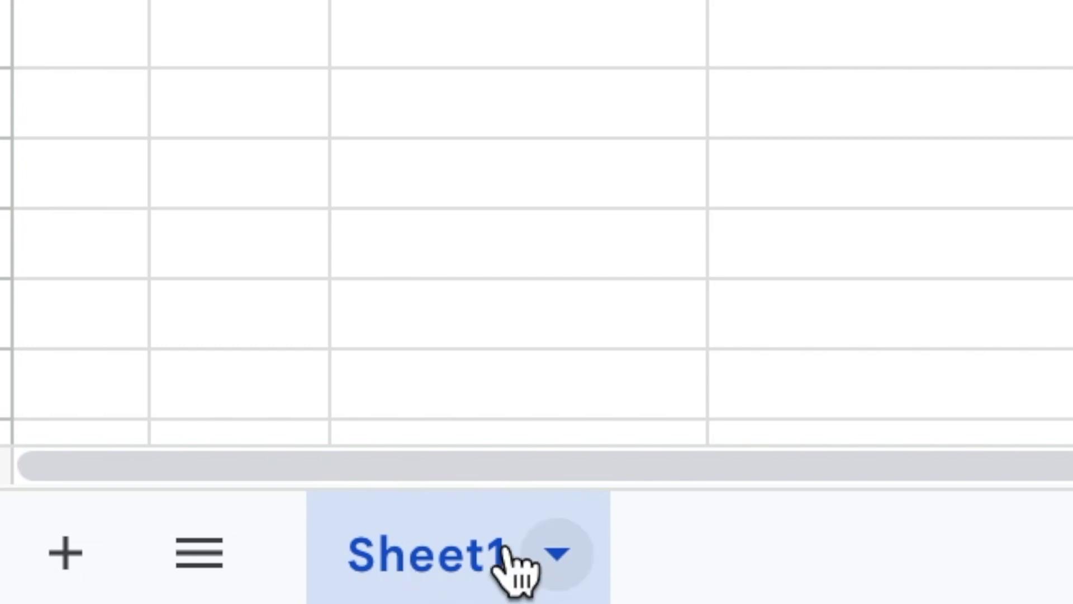
Step: Rename Sheet1 as Planets
{"action": "double_click", "coordinate": [416, 567]}
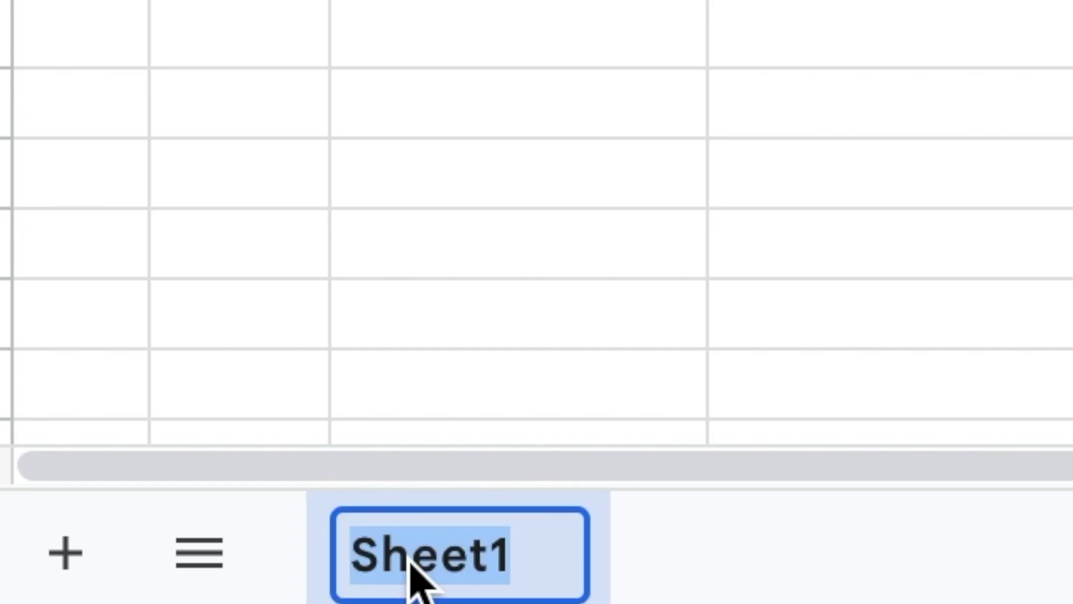
{"action": "type", "text": "Planets"}
{"action": "key", "text": "Return"}
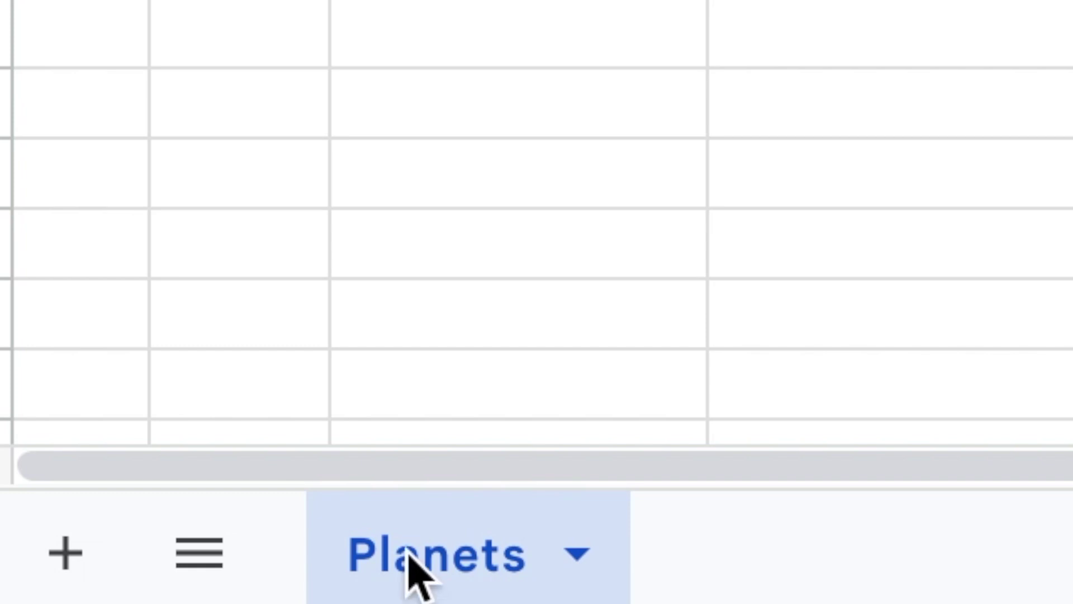
Step: Add a new sheet to the spreadsheet and name it Birthdays
{"action": "left_click", "coordinate": [63, 562]}
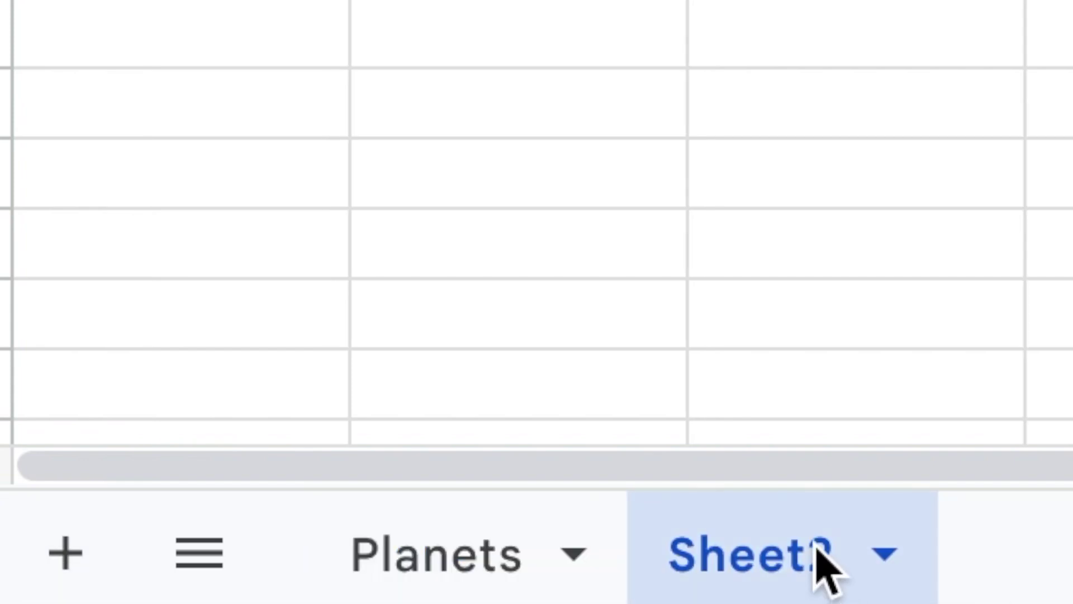
{"action": "double_click", "coordinate": [786, 556]}
{"action": "type", "text": "Birthdays"}
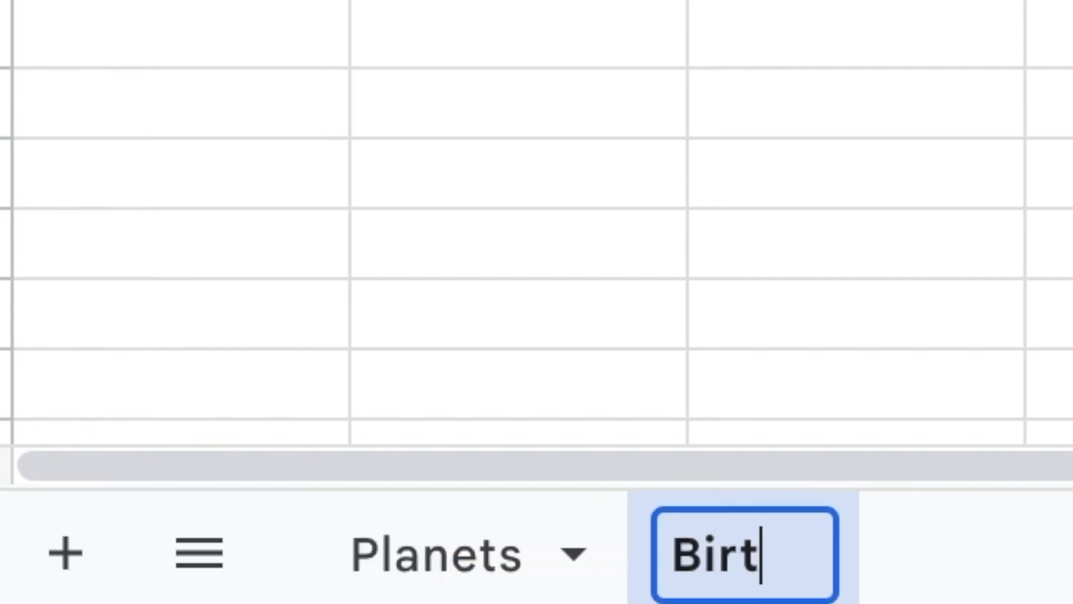
{"action": "key", "text": "Return"}
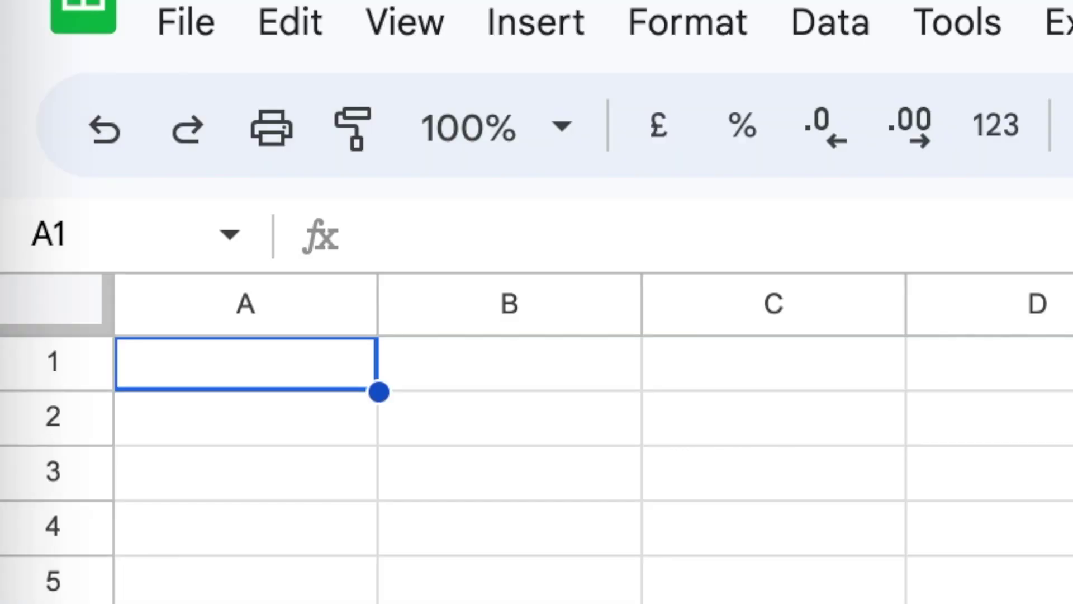
Step: Enter the title "Birthdays" in cell A1 and set its font size to 24
{"action": "left_click", "coordinate": [229, 381]}
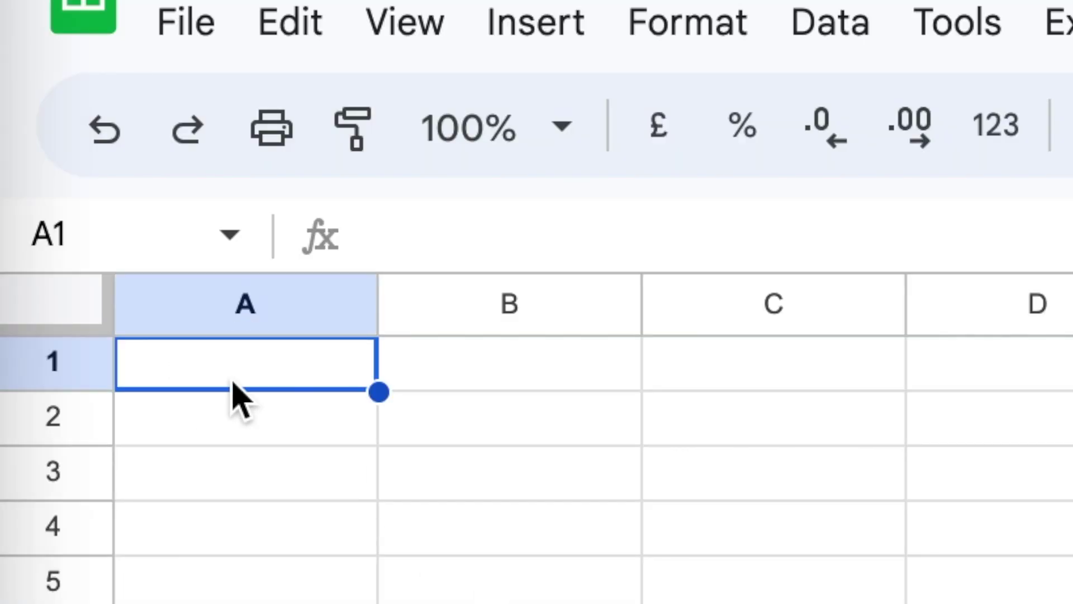
{"action": "type", "text": "Birthdays"}
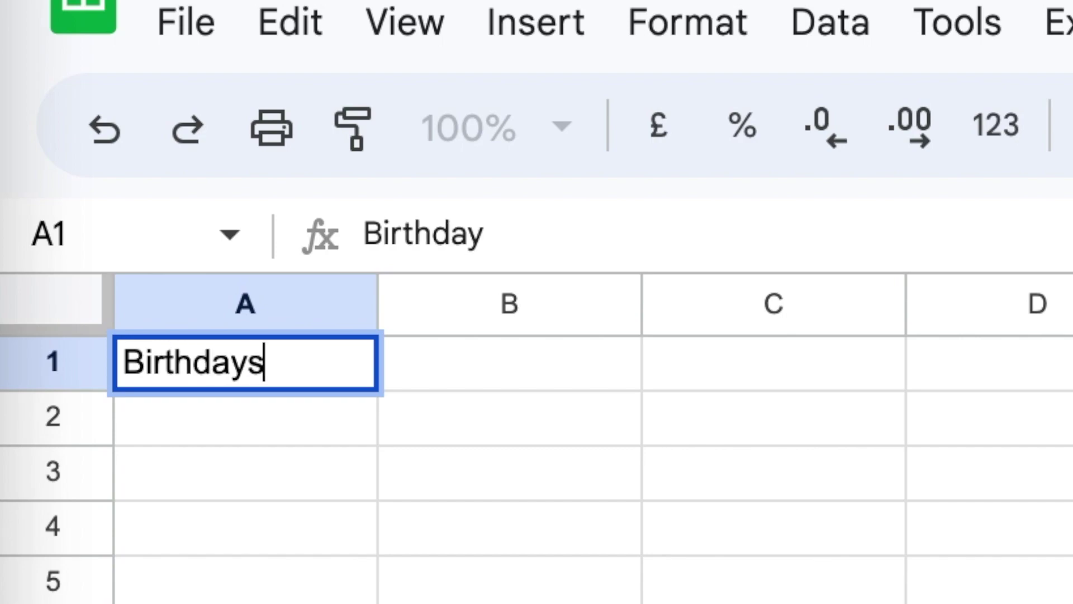
{"action": "key", "text": "Return"}
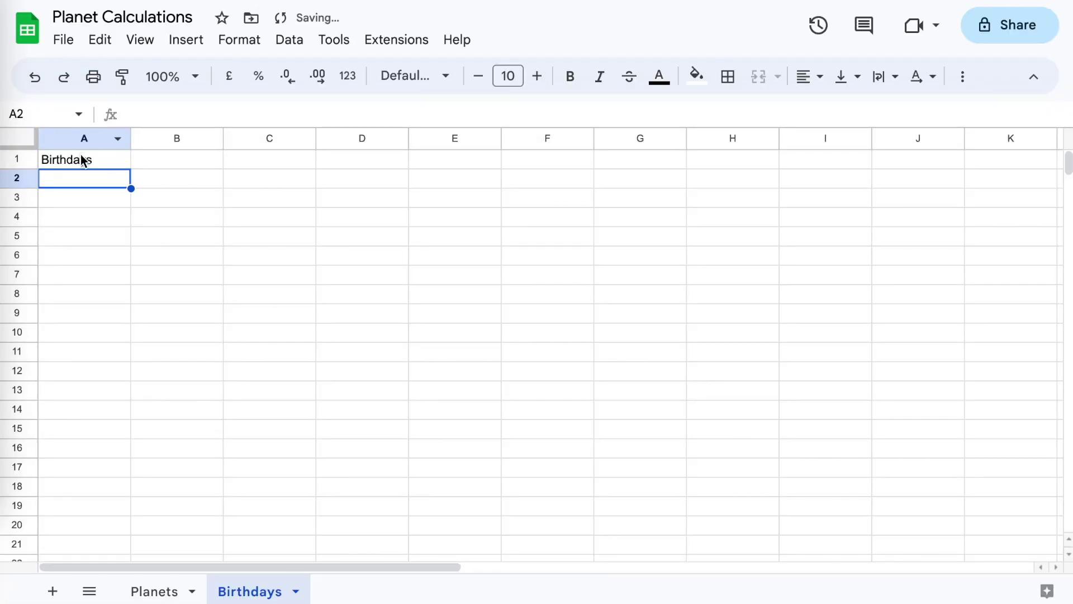
{"action": "left_click", "coordinate": [80, 159]}
{"action": "left_click", "coordinate": [507, 75]}
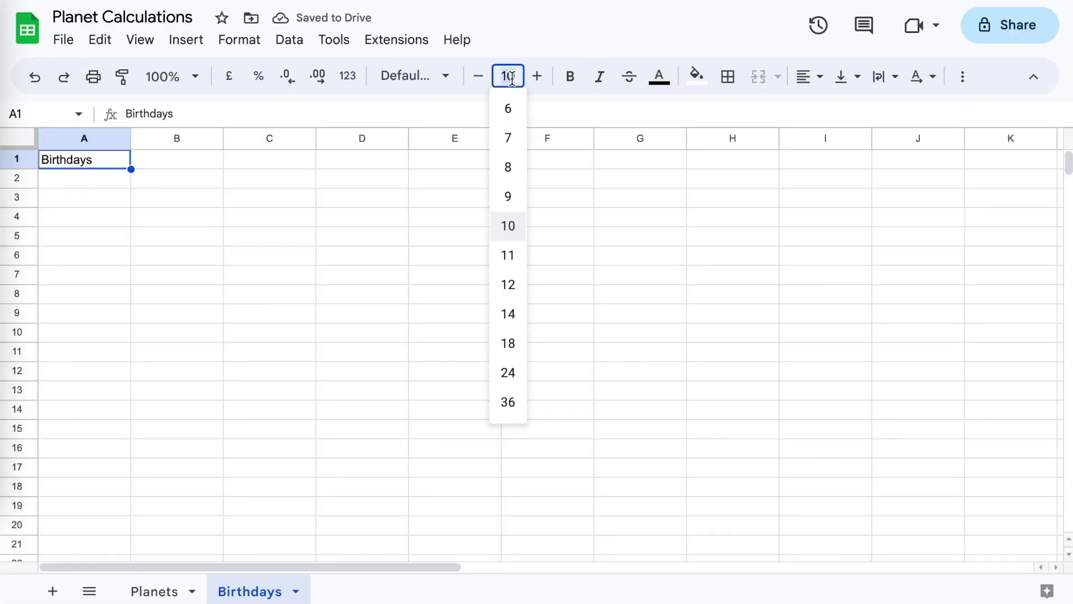
{"action": "left_click", "coordinate": [515, 370]}
{"action": "key", "text": "Down"}
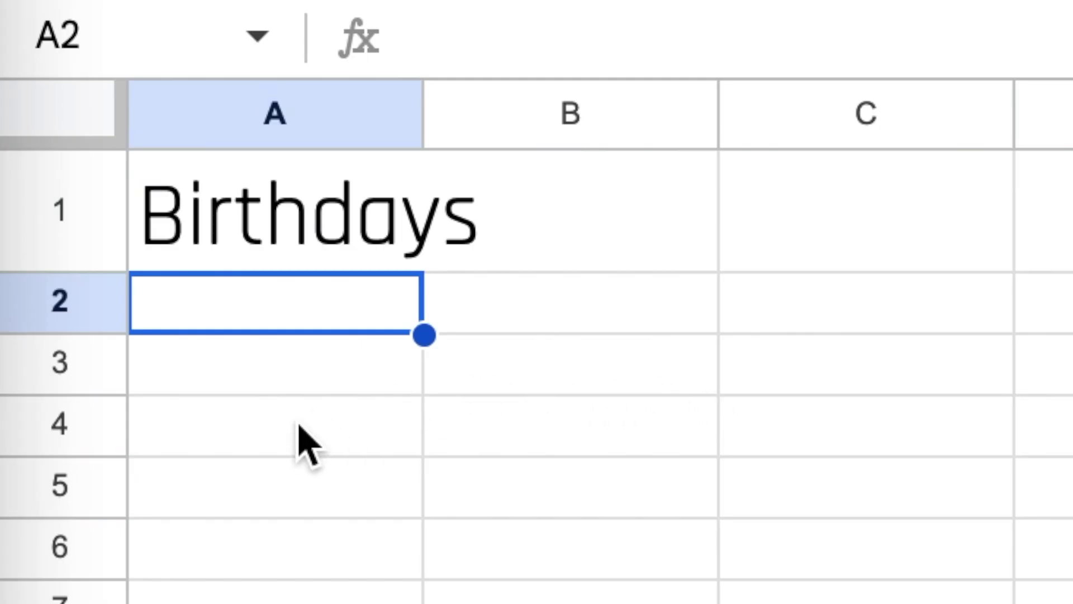
Step: Enter the label "Enter Your Age:" in cell A3 and the value 1 in cell B3
{"action": "left_click", "coordinate": [282, 382]}
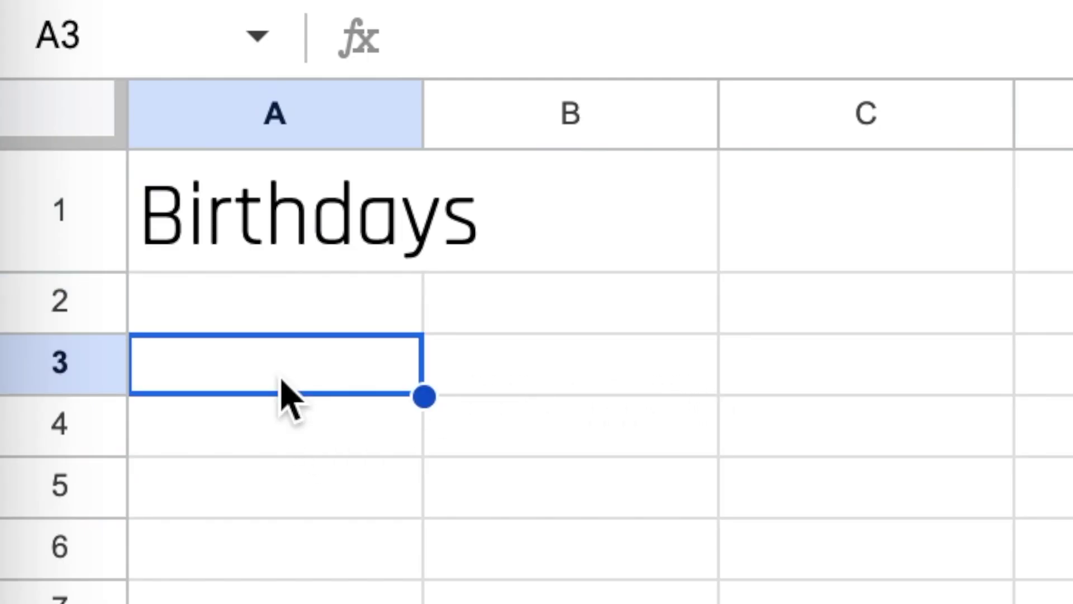
{"action": "type", "text": "Enter Your Ag"}
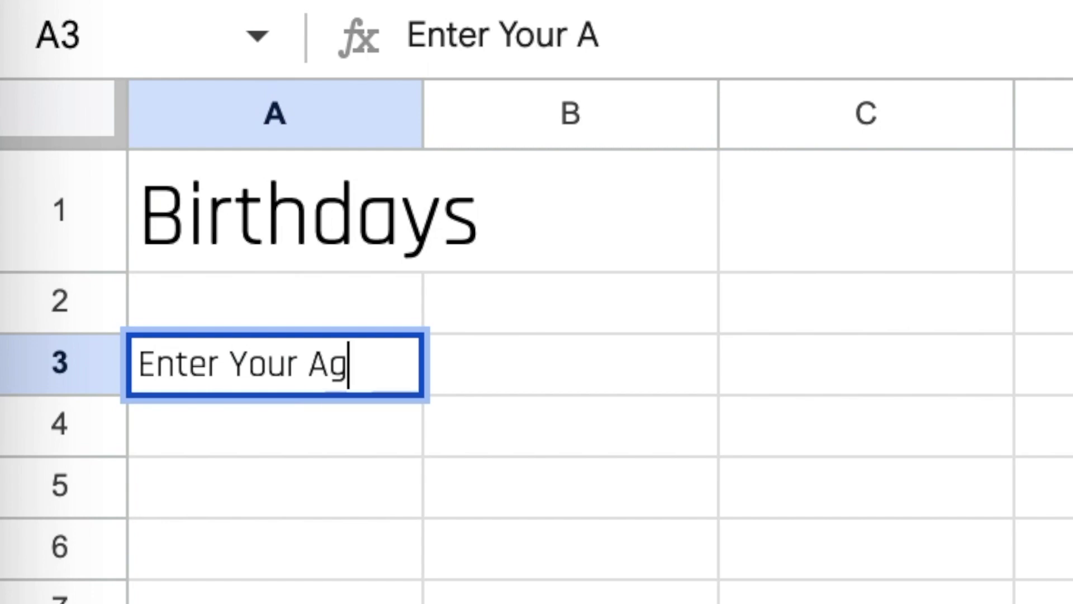
{"action": "type", "text": "e:"}
{"action": "key", "text": "Tab"}
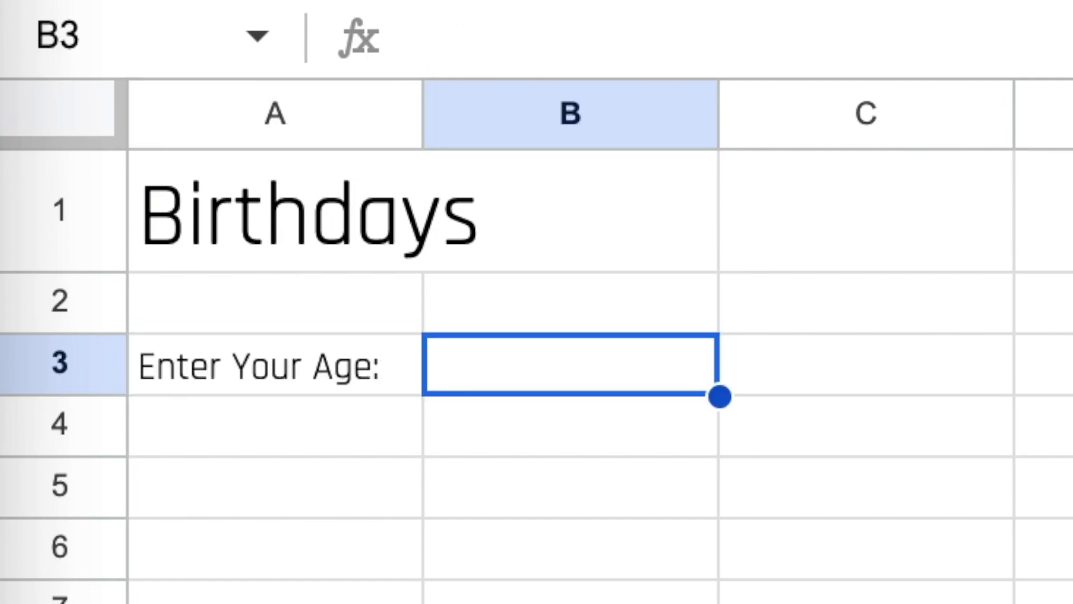
{"action": "type", "text": "1"}
{"action": "key", "text": "Return"}
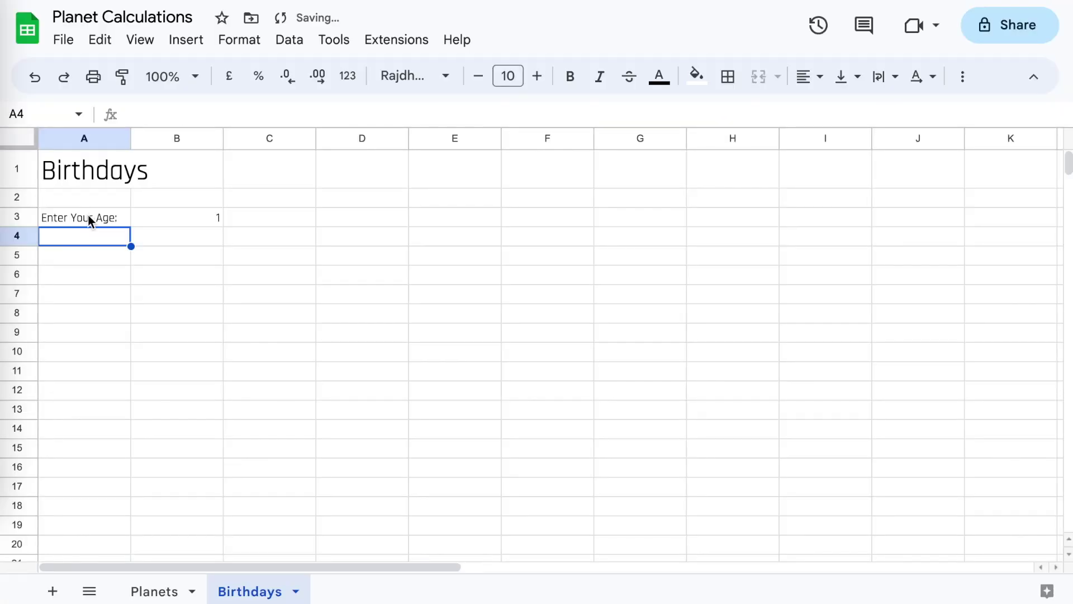
Step: Apply all borders to cells A3:B3 and make the "Enter Your Age:" label bold
{"action": "left_click_drag", "start_coordinate": [88, 218], "coordinate": [207, 218]}
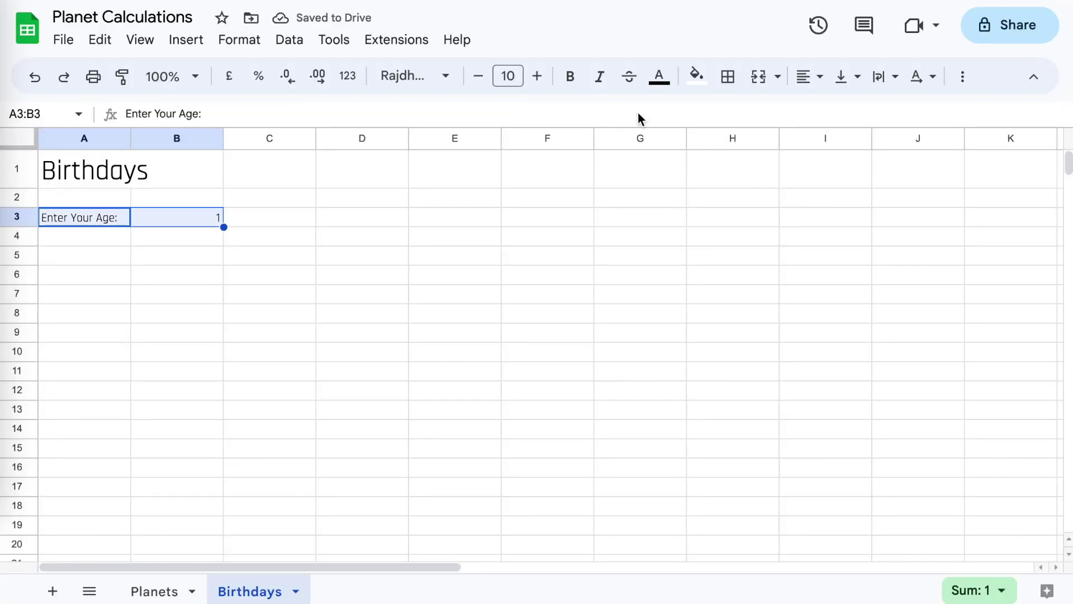
{"action": "left_click", "coordinate": [728, 76]}
{"action": "left_click", "coordinate": [738, 116]}
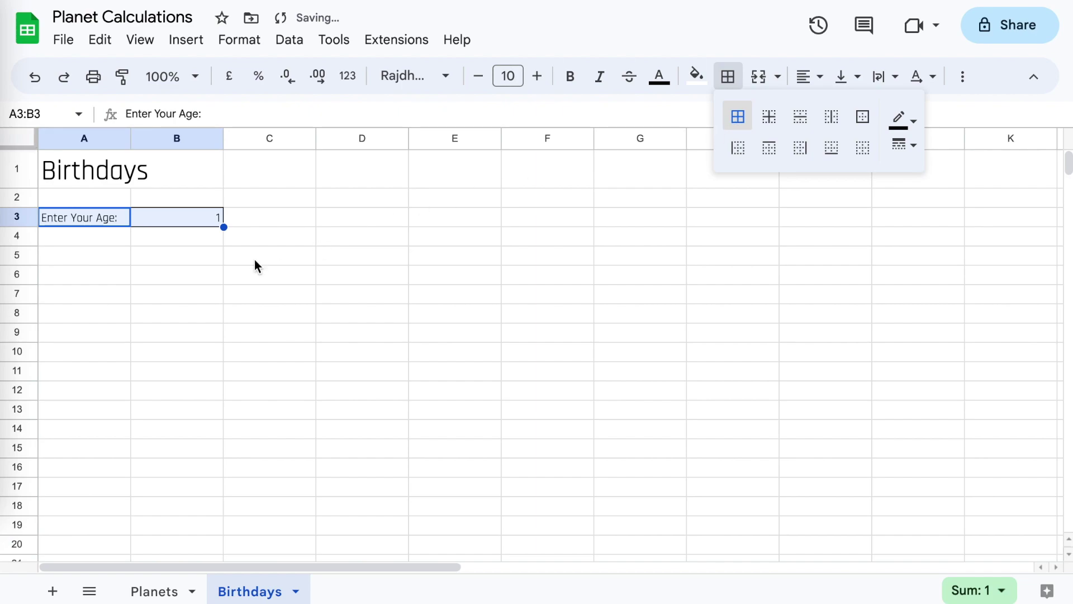
{"action": "left_click", "coordinate": [273, 258]}
{"action": "left_click", "coordinate": [96, 216]}
{"action": "left_click", "coordinate": [569, 77]}
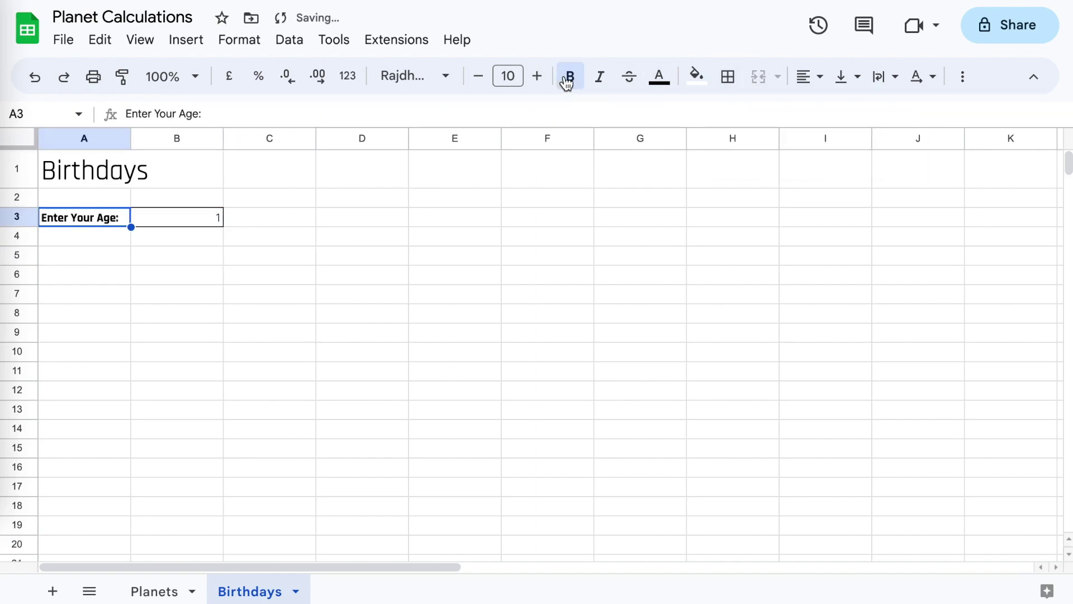
Step: In cell A5 of the Birthdays sheet, enter the formula =Planets!B3 to reference the Planet heading on the Planets sheet
{"action": "left_click", "coordinate": [70, 256]}
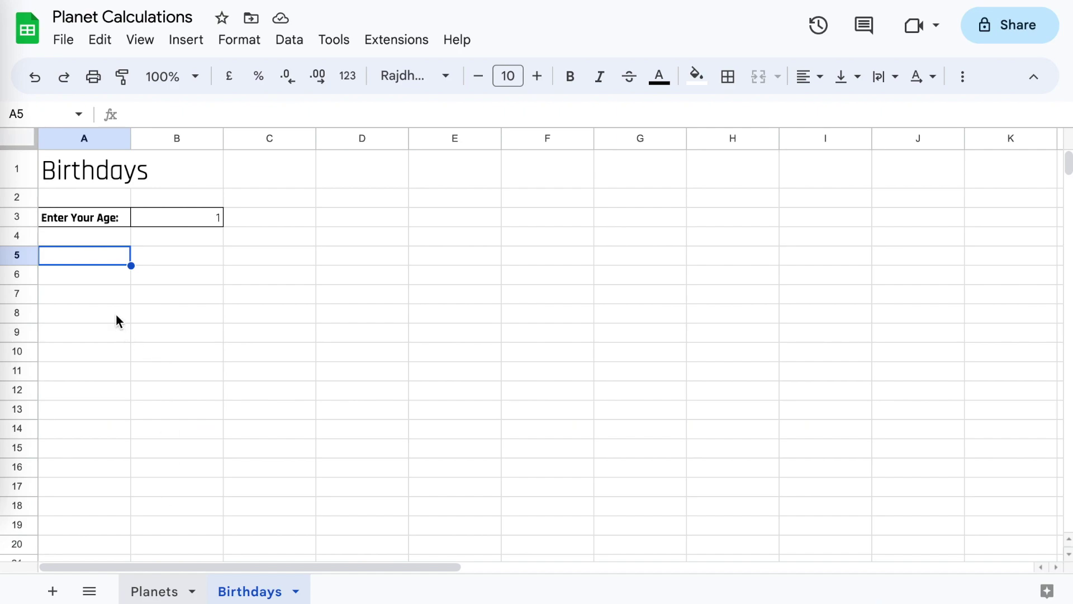
{"action": "left_click", "coordinate": [159, 591]}
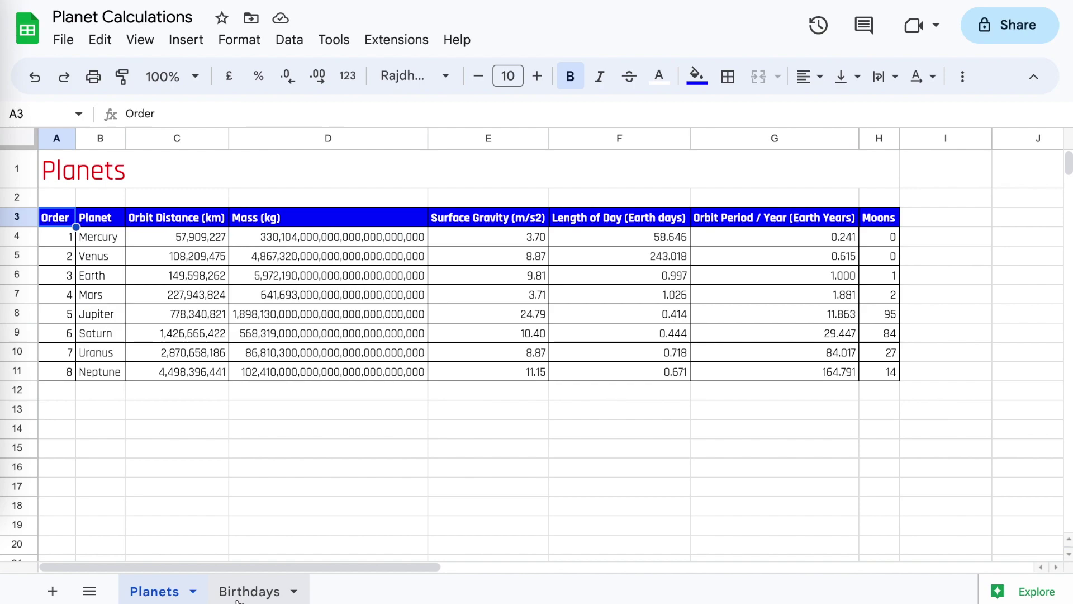
{"action": "left_click", "coordinate": [237, 594]}
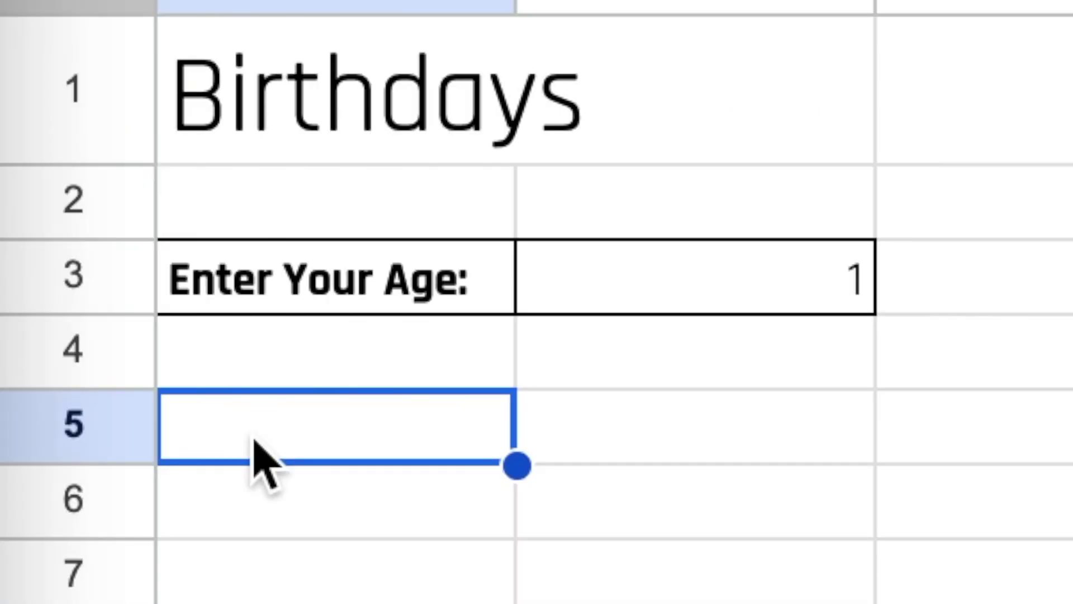
{"action": "type", "text": "="}
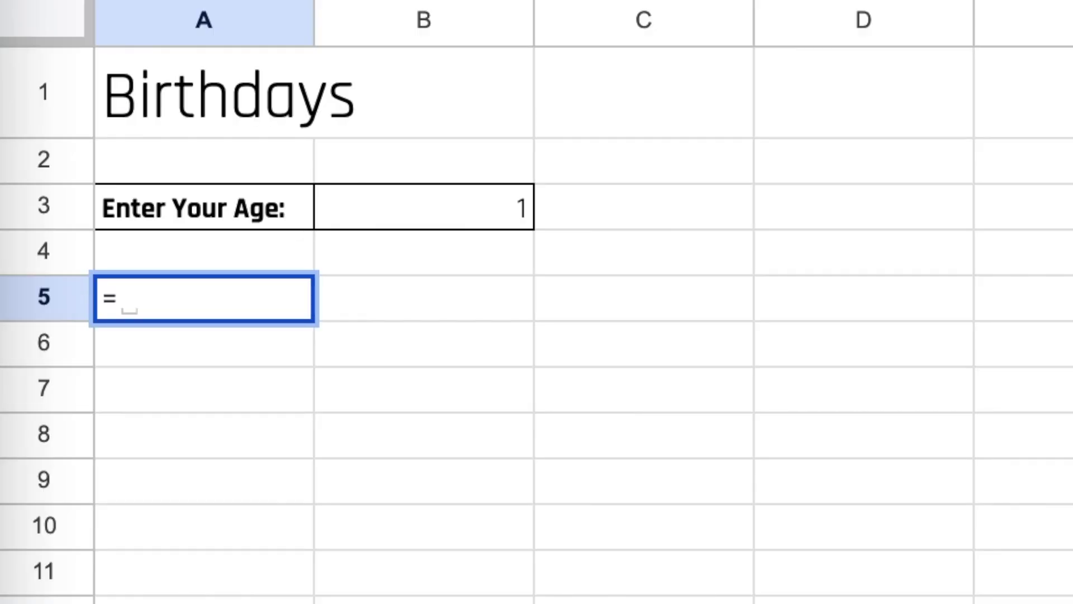
{"action": "key", "text": "ctrl+shift+Page_Down"}
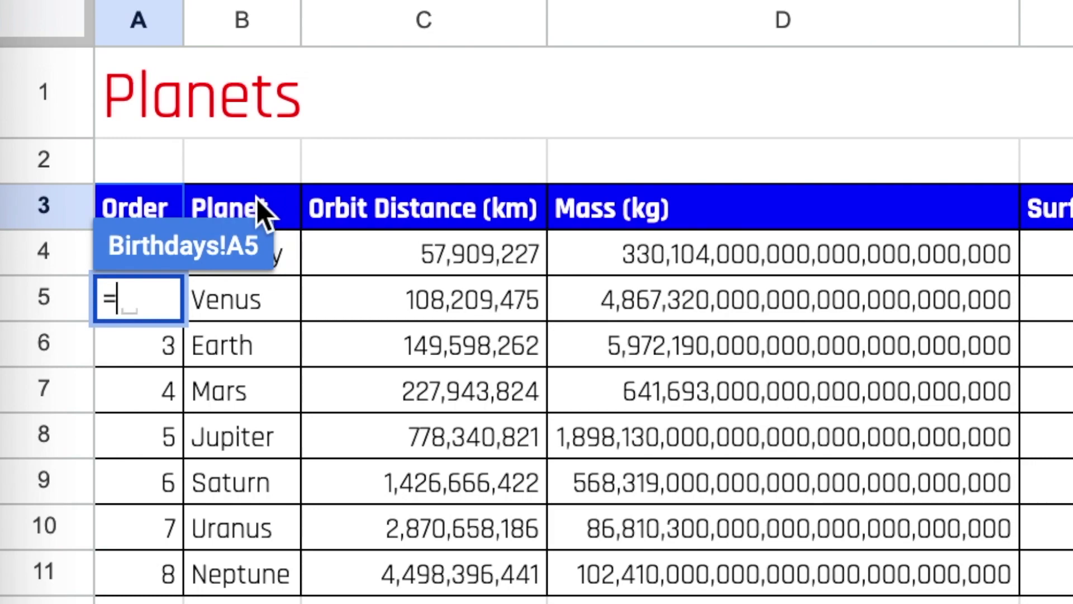
{"action": "left_click", "coordinate": [272, 212]}
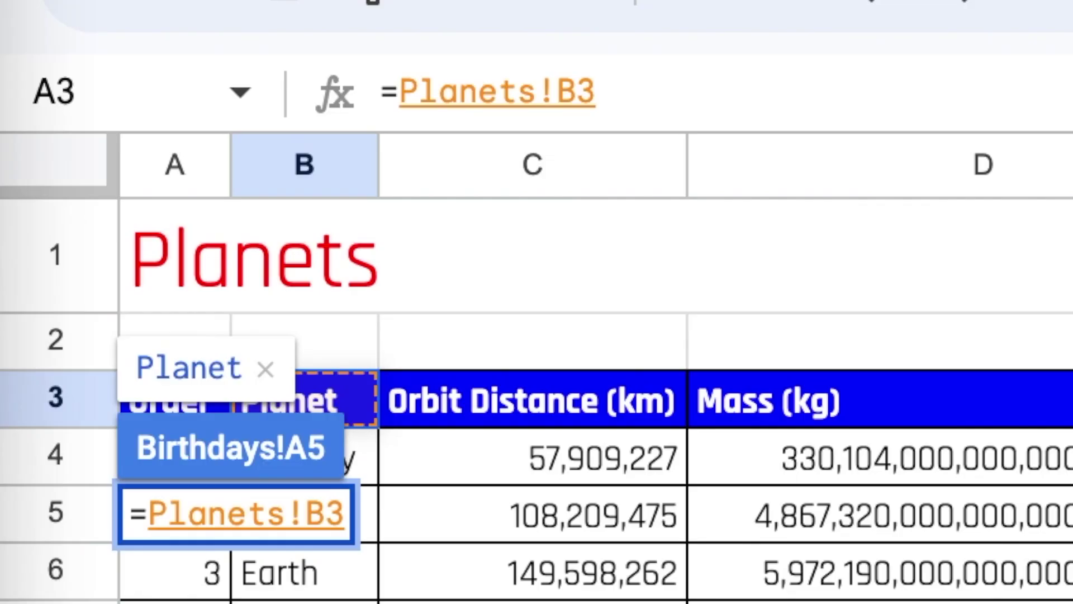
{"action": "key", "text": "Return"}
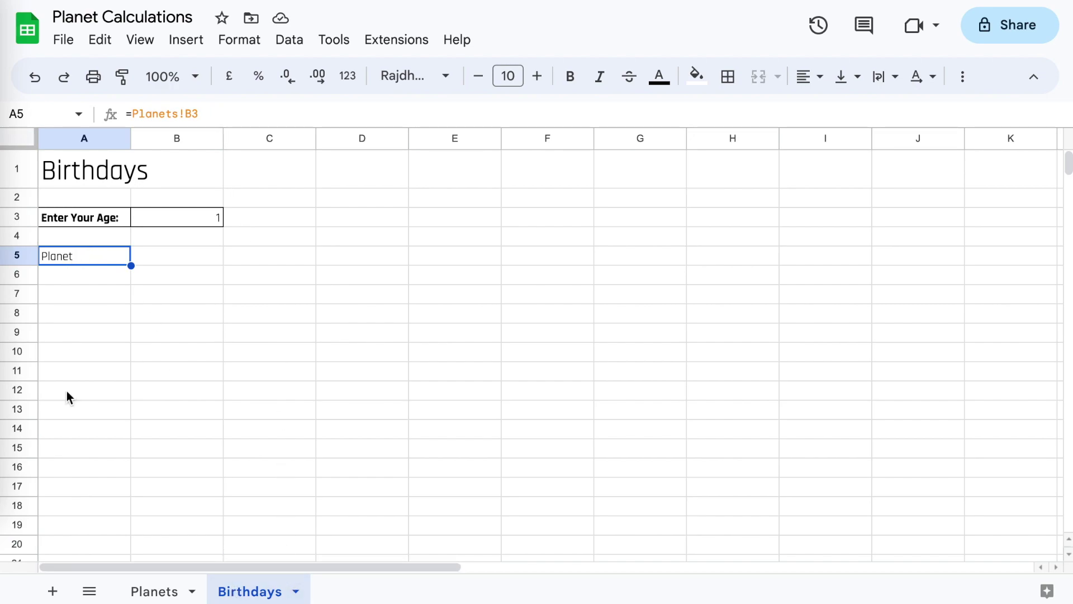
Step: Compare the Planet column on the Planets sheet with the linked cell A5 on the Birthdays sheet
{"action": "left_click", "coordinate": [162, 591]}
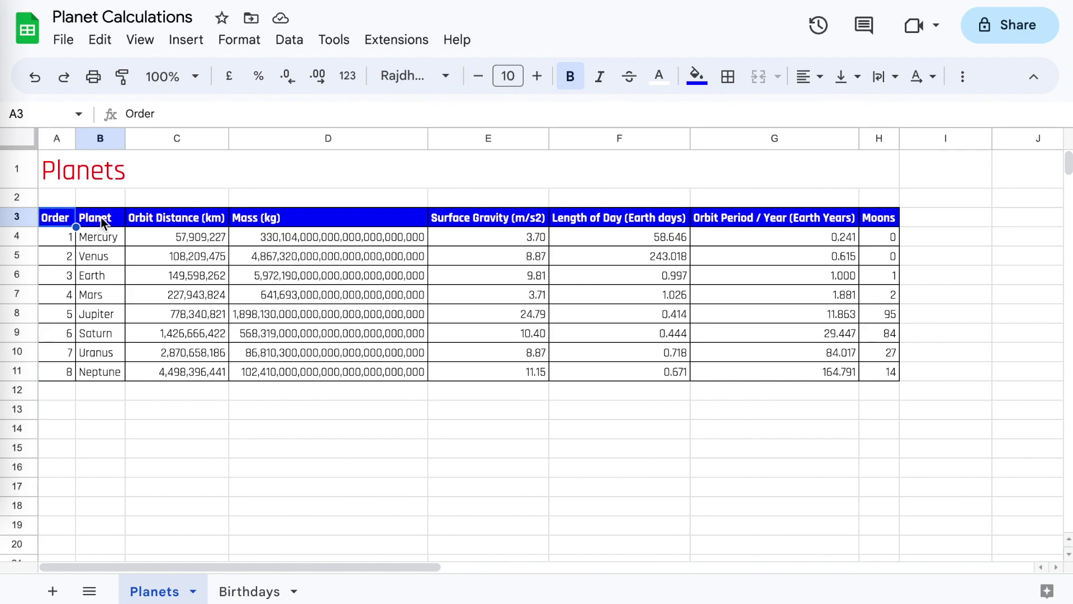
{"action": "key", "text": "Return"}
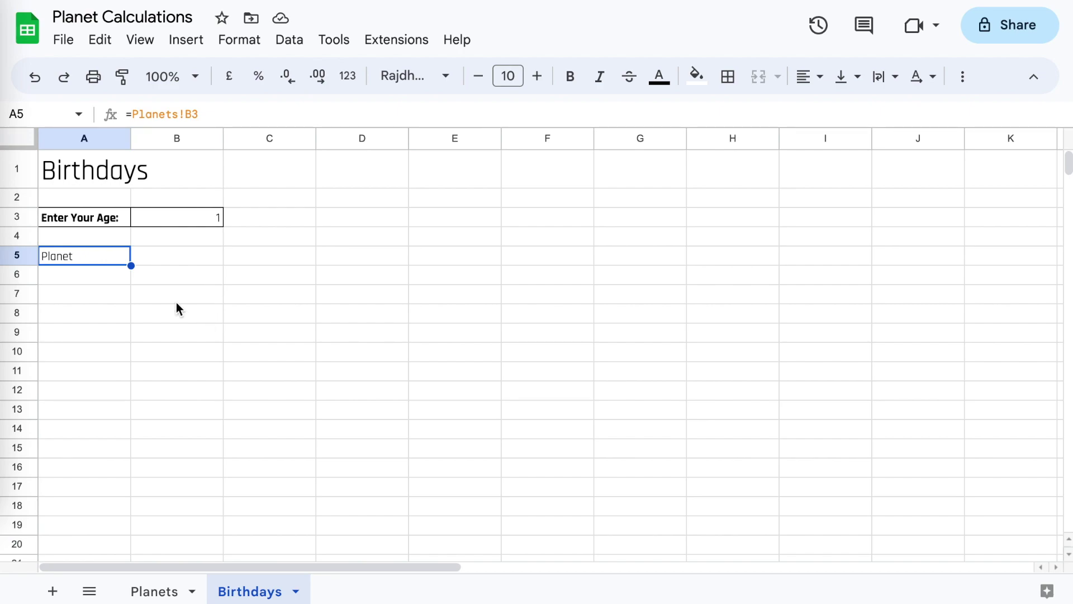
{"action": "left_click", "coordinate": [160, 595]}
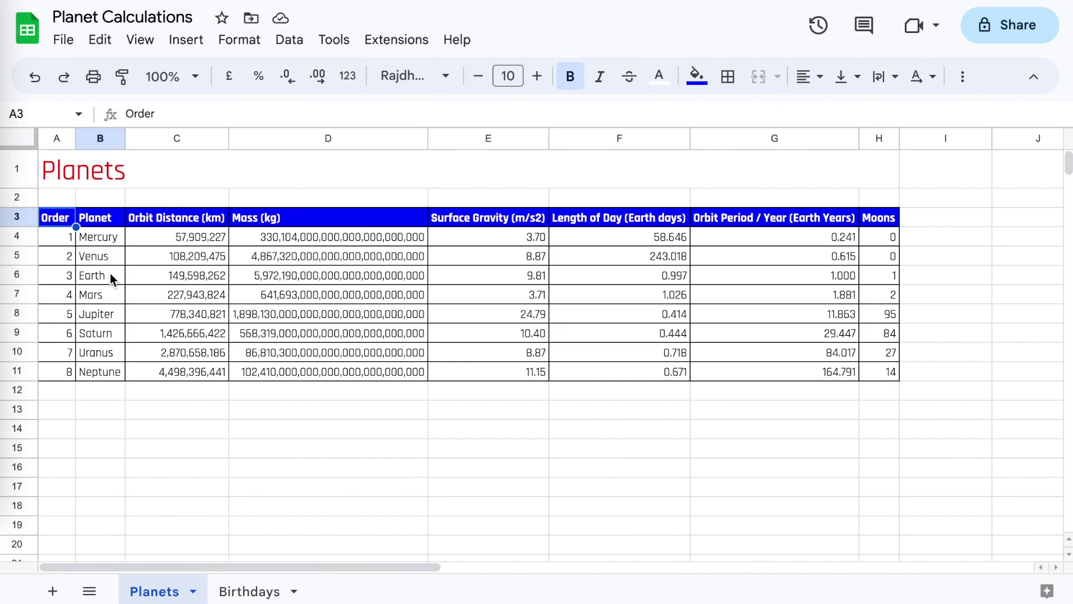
{"action": "left_click", "coordinate": [249, 594]}
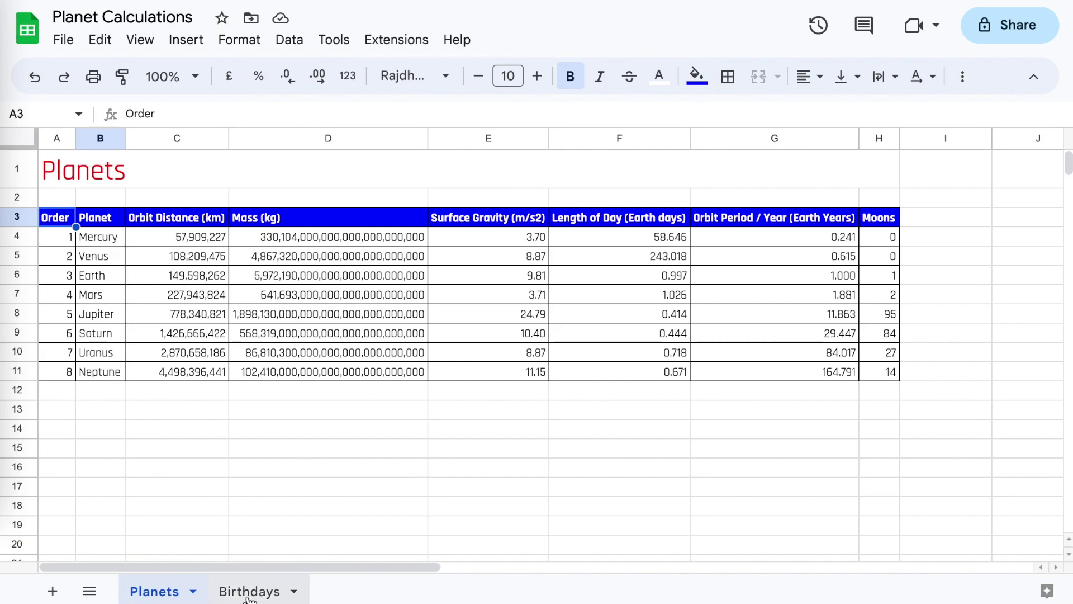
Step: Fill the Planet reference in A5 of the Birthdays sheet down column A through row 14 to bring in all the planet names
{"action": "left_click_drag", "start_coordinate": [131, 265], "coordinate": [123, 378]}
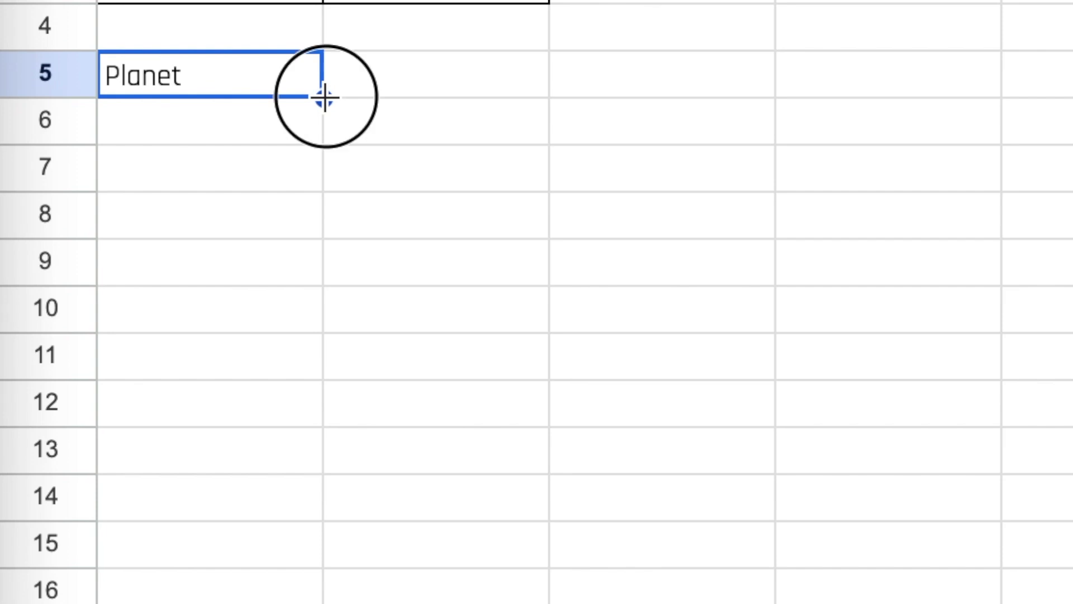
{"action": "left_click_drag", "start_coordinate": [304, 370], "coordinate": [316, 486]}
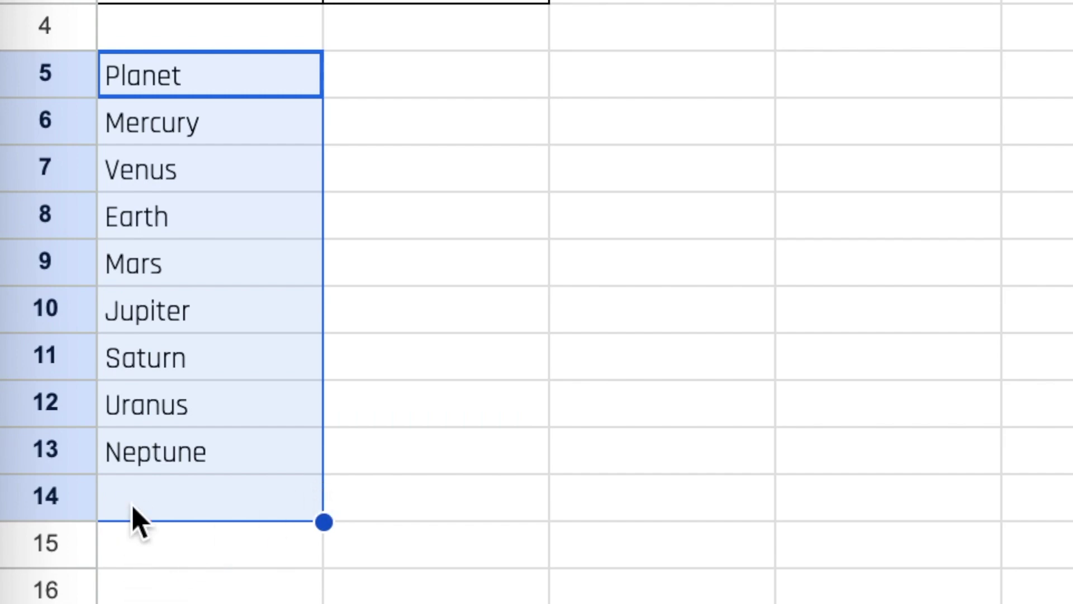
{"action": "left_click", "coordinate": [254, 462]}
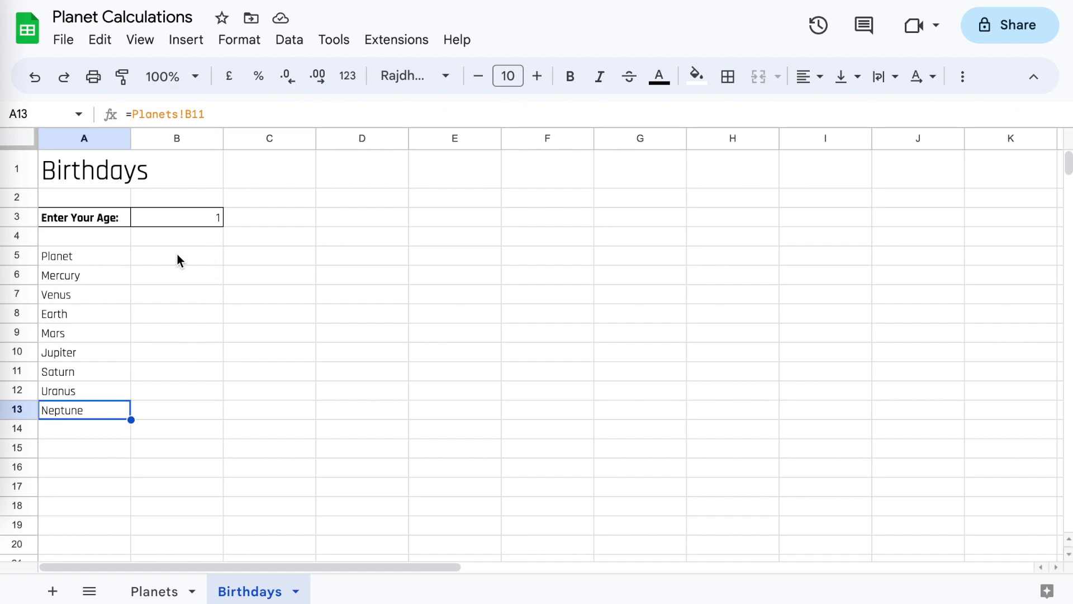
Step: Reference the Orbit Period / Year (Earth Years) heading in B5 with =Planets!G3 and fill the formula down to B13
{"action": "left_click", "coordinate": [513, 305]}
{"action": "type", "text": "="}
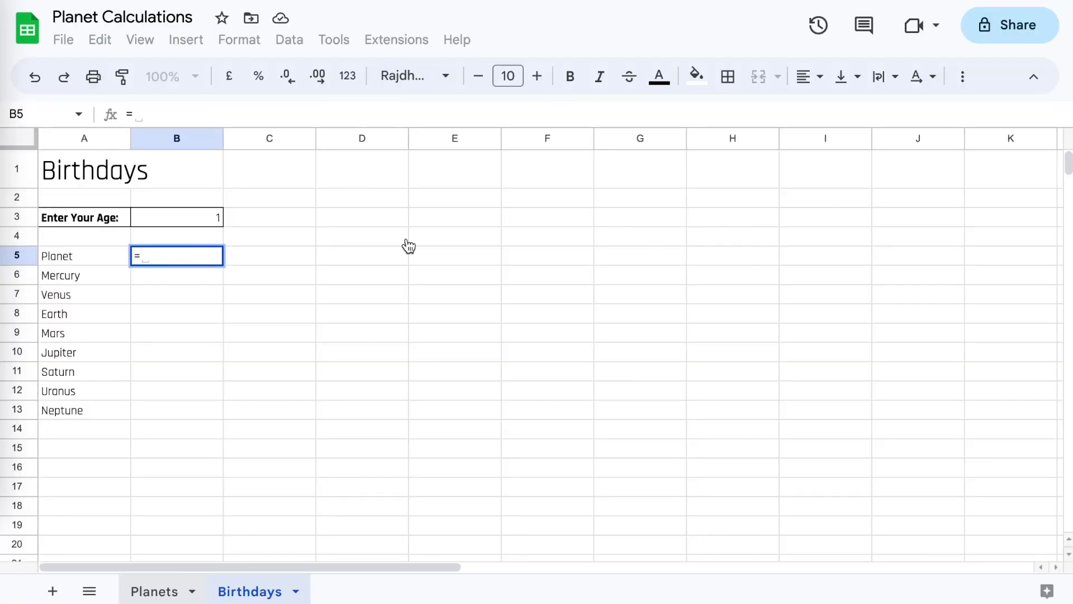
{"action": "key", "text": "ctrl+shift+Page_Up"}
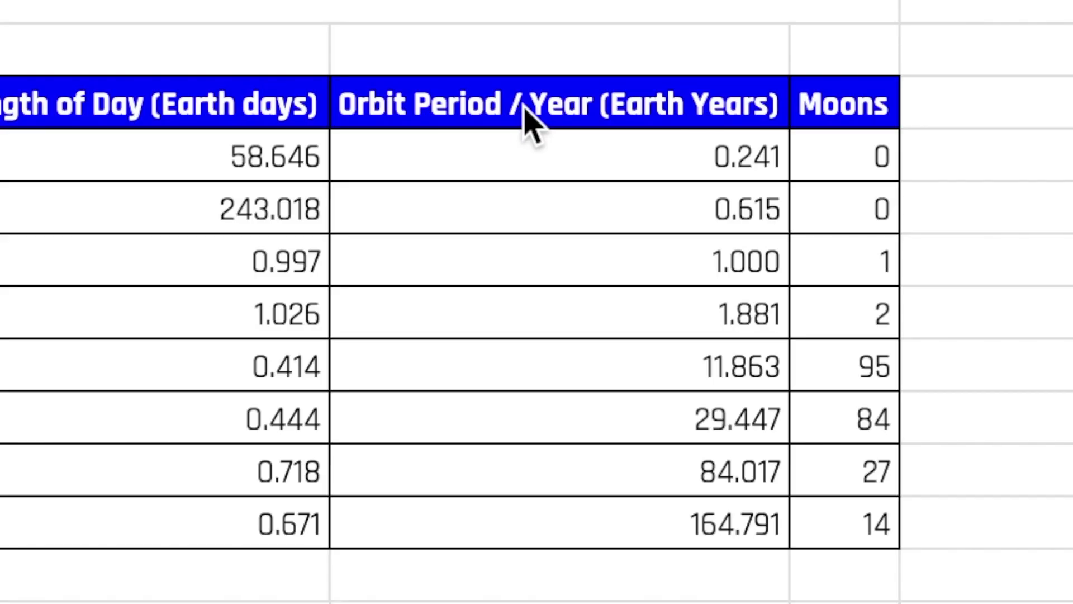
{"action": "left_click", "coordinate": [527, 110]}
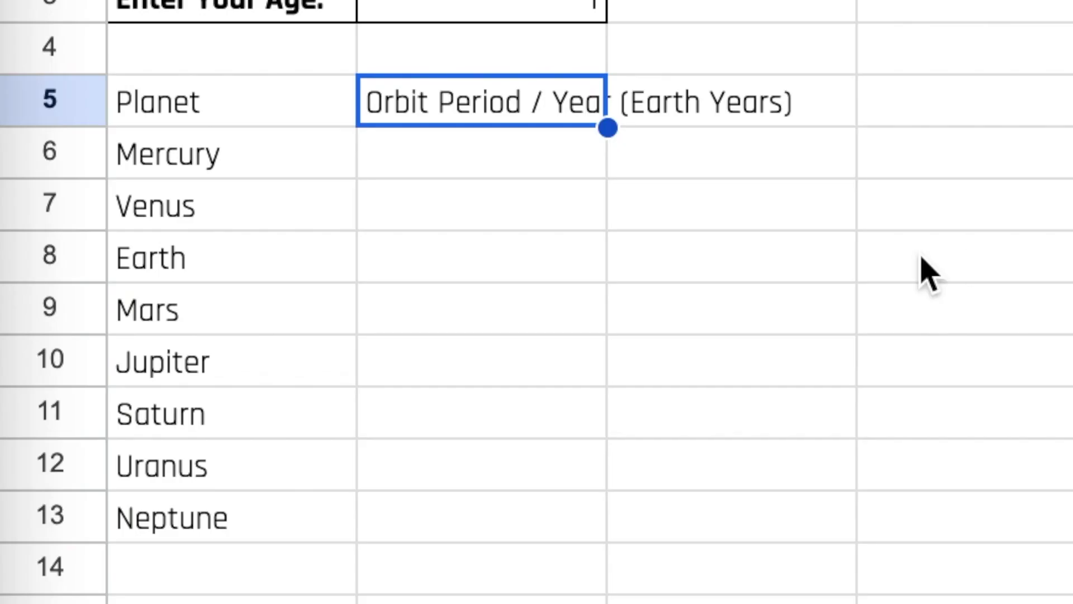
{"action": "left_click_drag", "start_coordinate": [608, 129], "coordinate": [582, 532]}
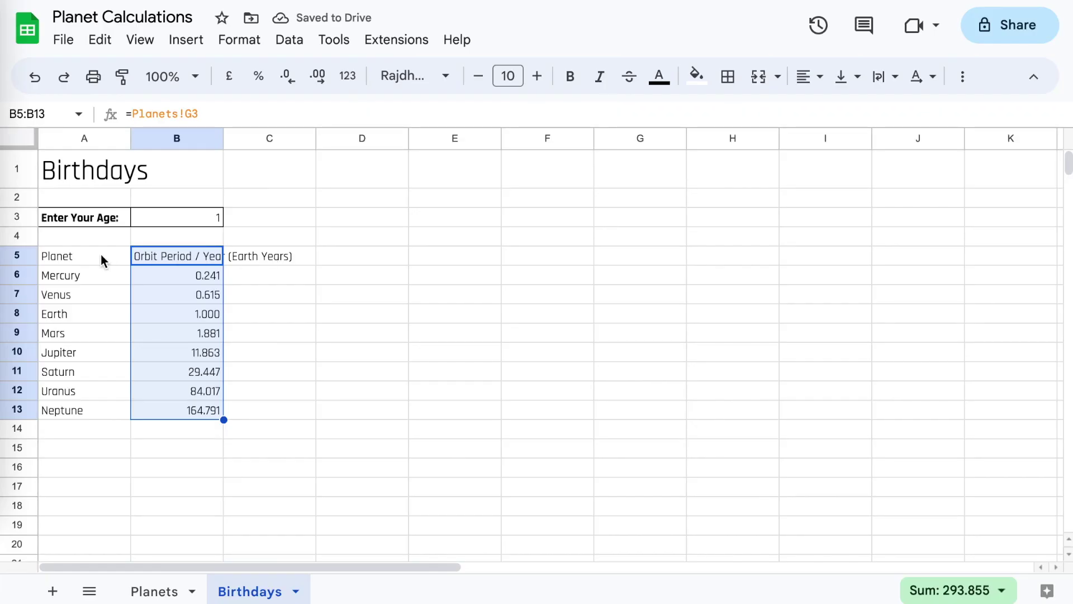
Step: Enter the column heading "Your Age on Planet" in cell C5
{"action": "left_click", "coordinate": [311, 258]}
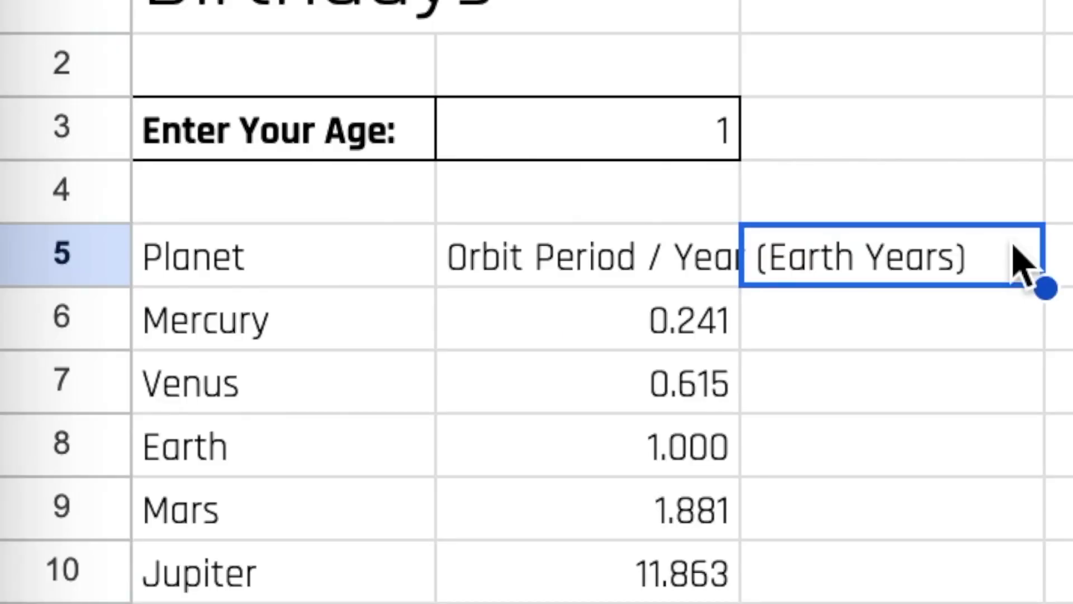
{"action": "type", "text": "Your Age on Planet"}
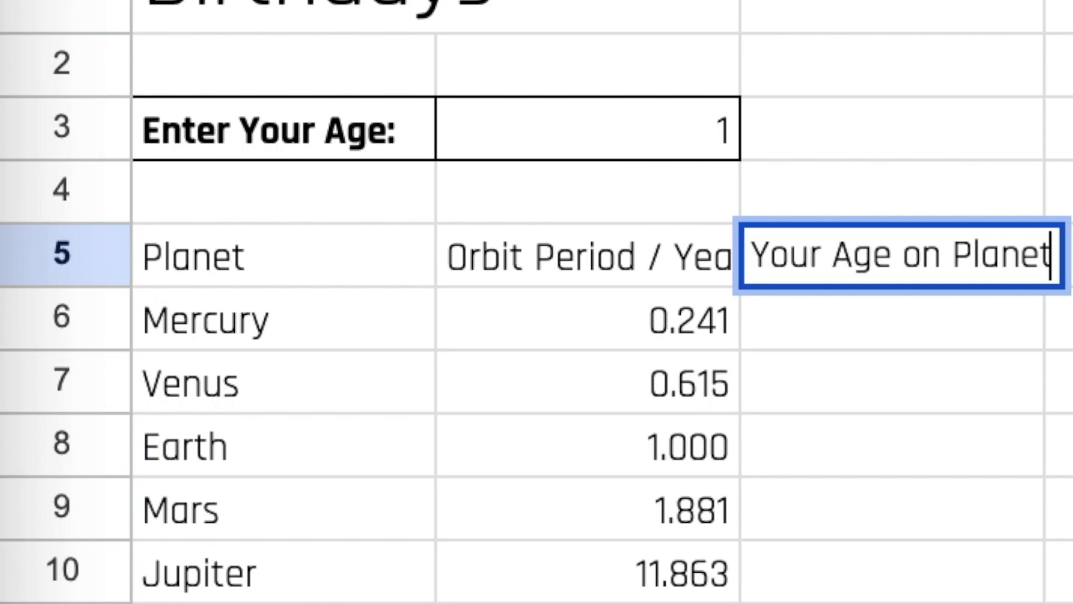
{"action": "key", "text": "Return"}
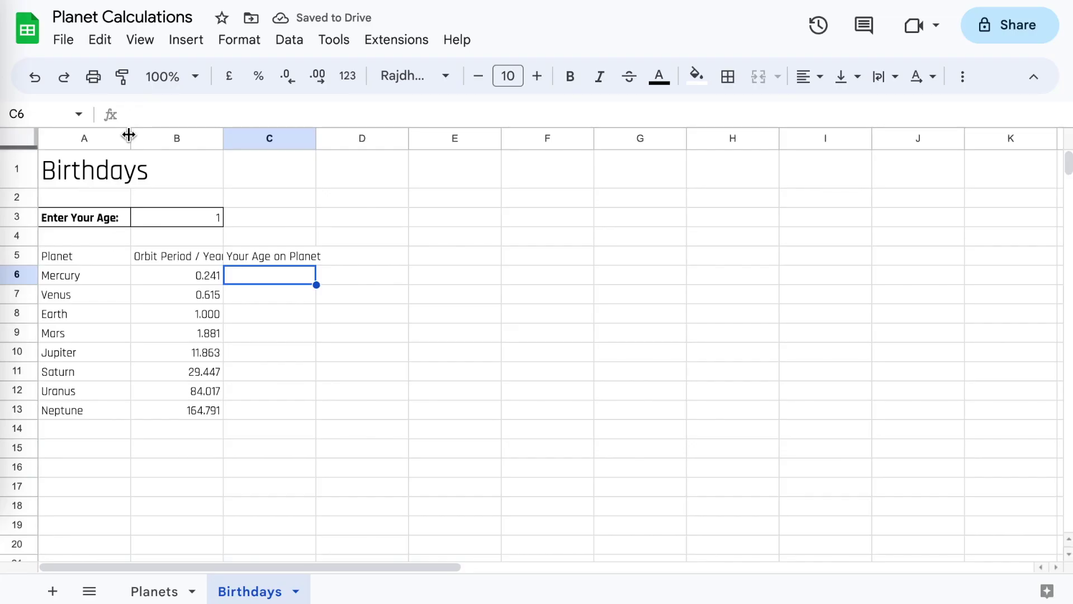
Step: Apply all borders to the planet table in cells A5:C13
{"action": "left_click_drag", "start_coordinate": [91, 256], "coordinate": [278, 414]}
{"action": "left_click", "coordinate": [727, 76]}
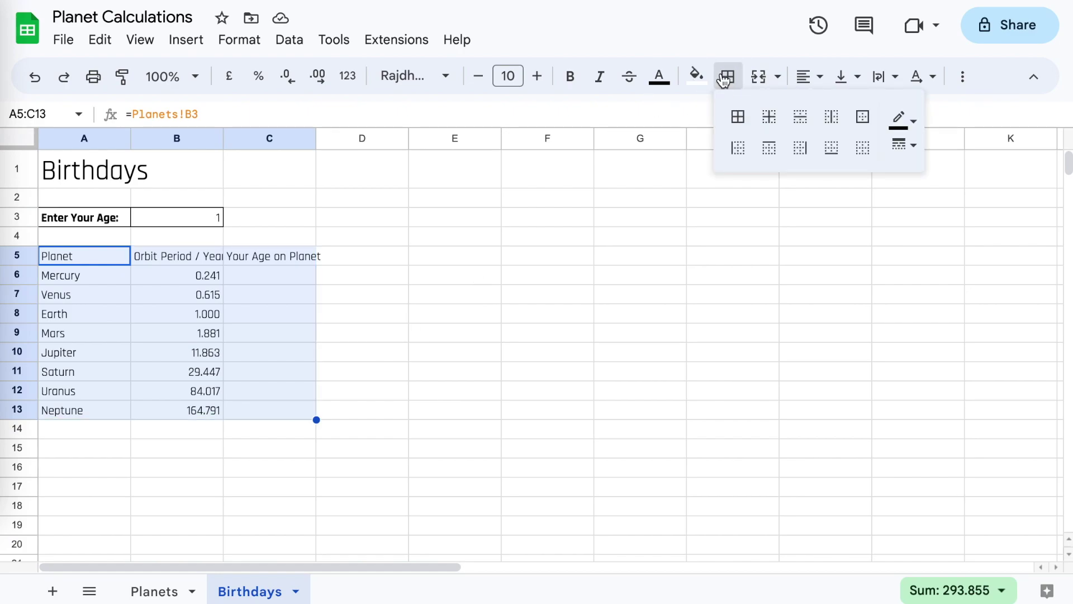
{"action": "left_click", "coordinate": [735, 119]}
{"action": "left_click", "coordinate": [134, 350]}
Step: Make the header row A5:C5 bold and fit the widths of columns B and C to their contents
{"action": "left_click_drag", "start_coordinate": [257, 260], "coordinate": [112, 260]}
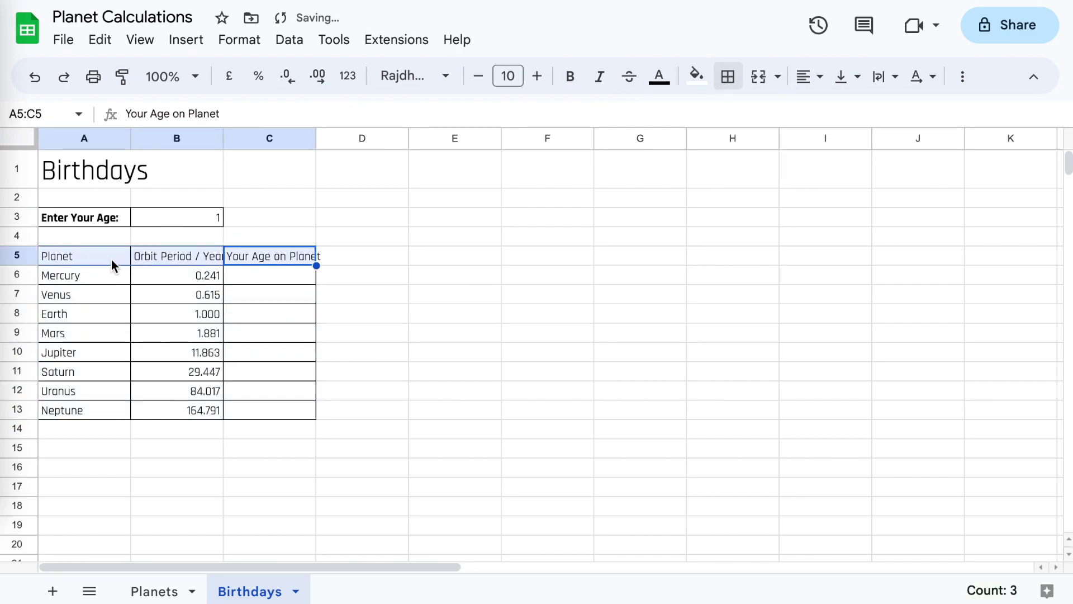
{"action": "left_click", "coordinate": [571, 75]}
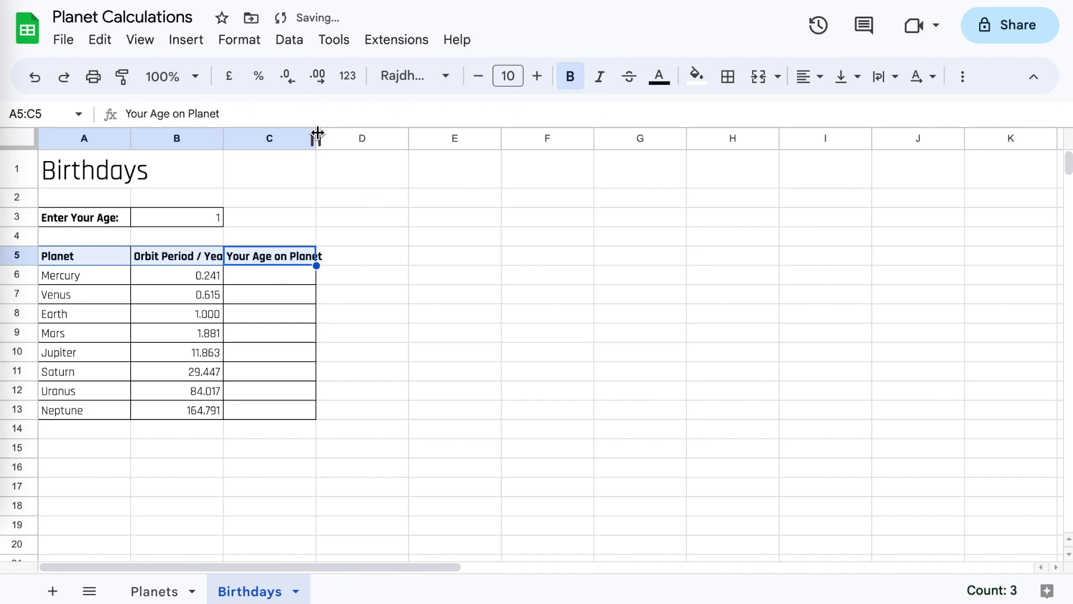
{"action": "double_click", "coordinate": [224, 139]}
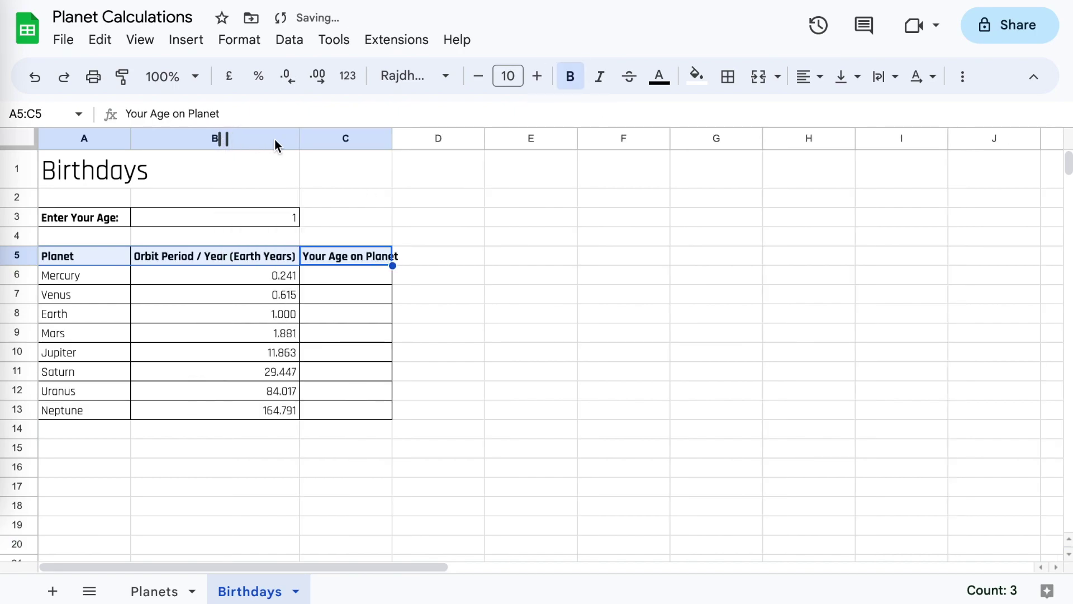
{"action": "double_click", "coordinate": [392, 138]}
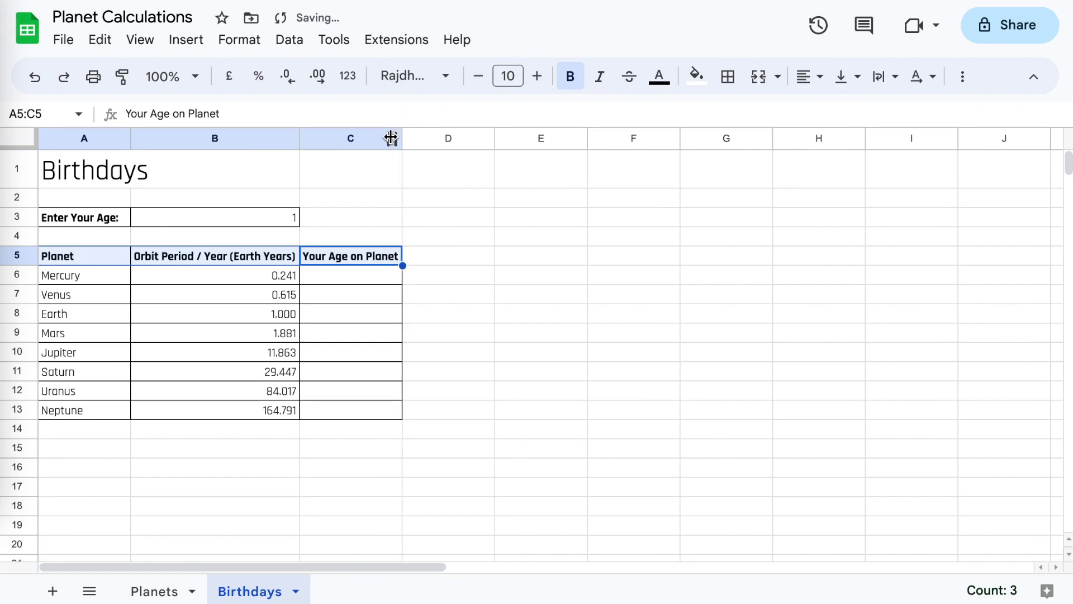
Step: Enter the formula =B3/B8 in C8 for the age on Earth and reject the suggested auto-fill
{"action": "left_click", "coordinate": [344, 279]}
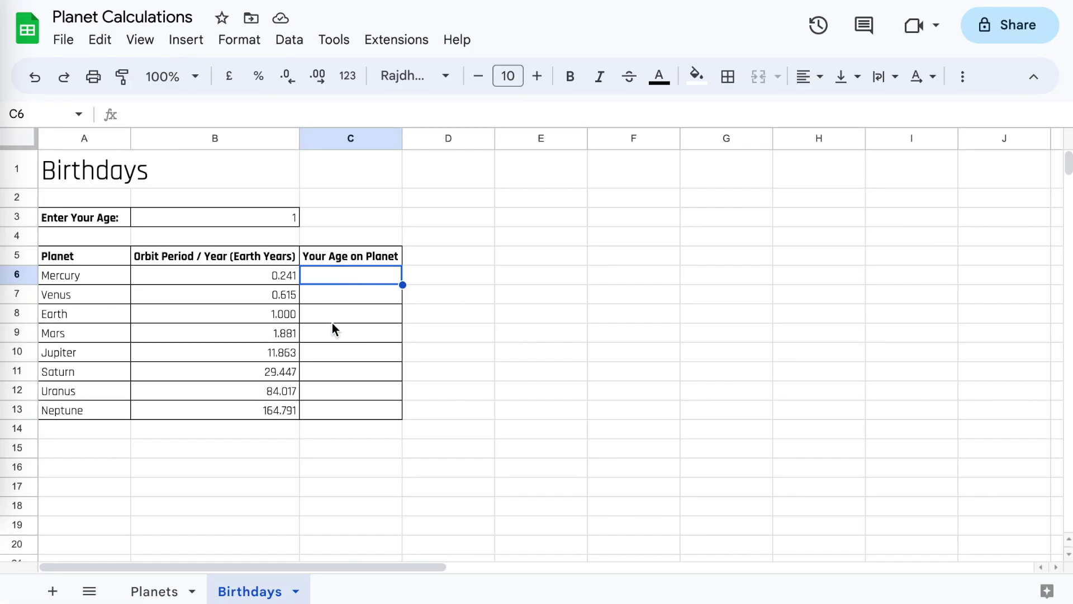
{"action": "left_click", "coordinate": [328, 319]}
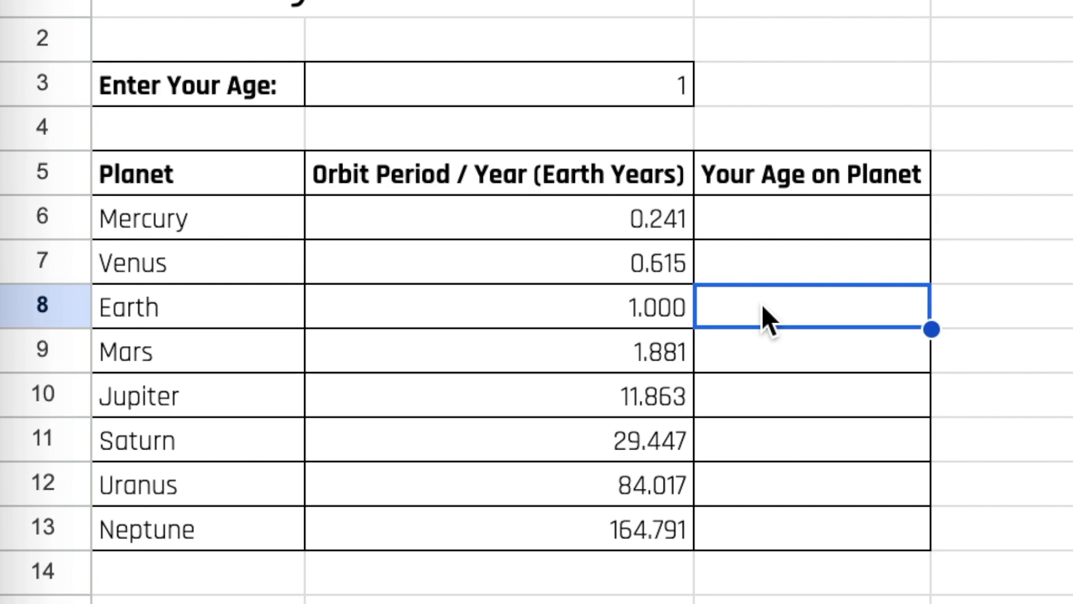
{"action": "type", "text": "="}
{"action": "left_click", "coordinate": [588, 90]}
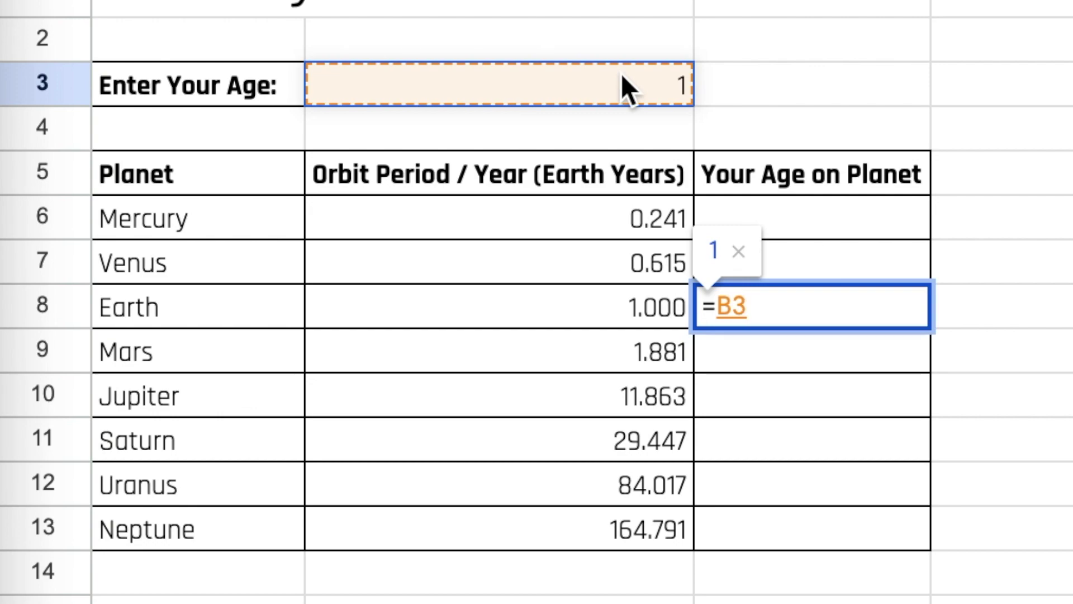
{"action": "type", "text": "/"}
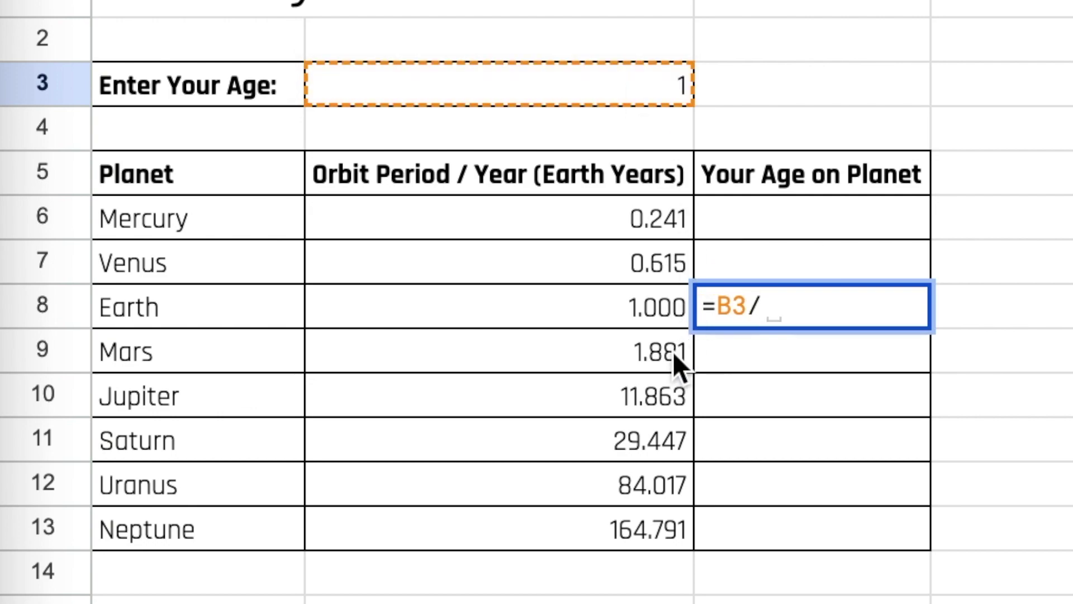
{"action": "left_click", "coordinate": [621, 310]}
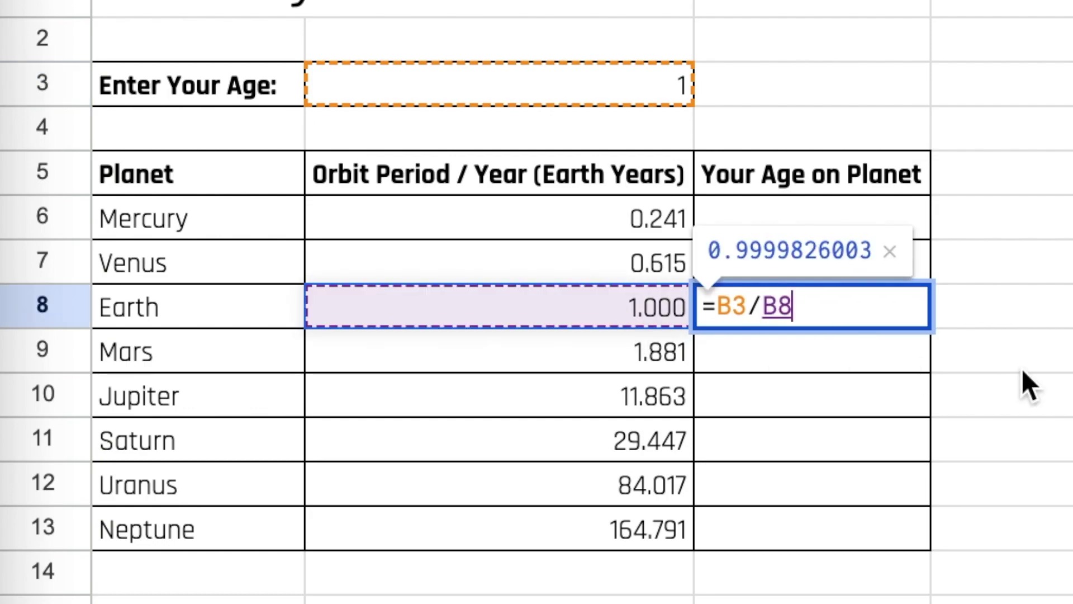
{"action": "key", "text": "Return"}
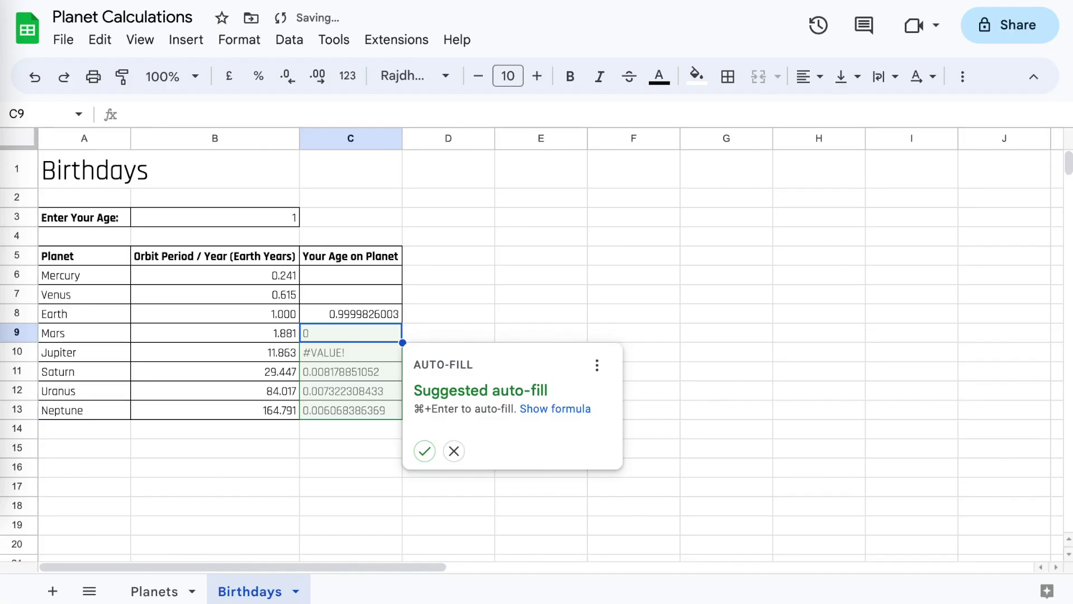
{"action": "left_click", "coordinate": [454, 451]}
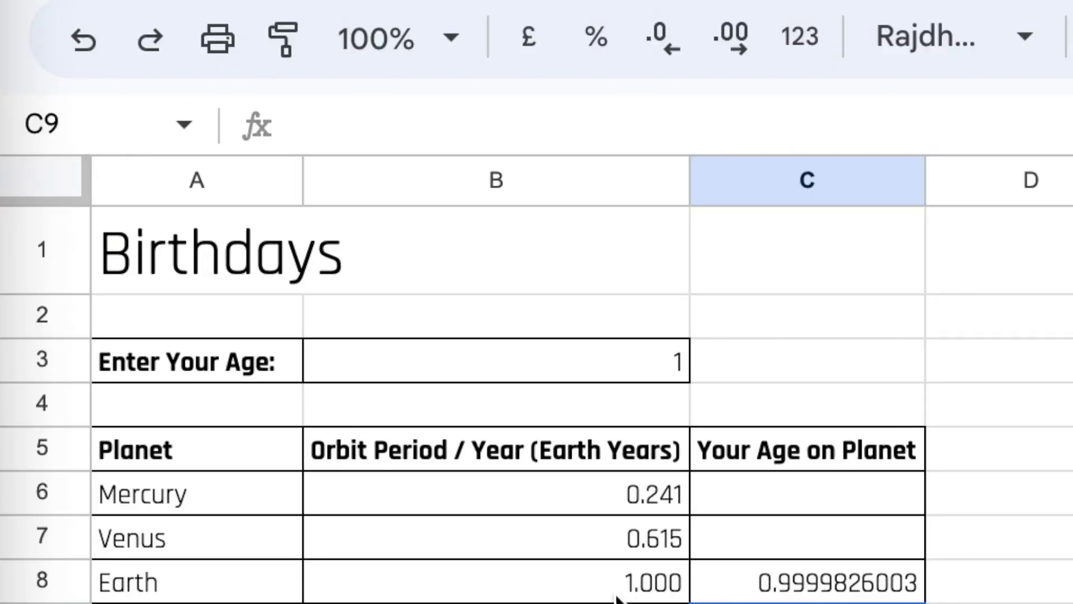
Step: Increase the decimal places of Earth's orbit period in B8 to 14 to inspect its precise value
{"action": "left_click", "coordinate": [187, 310]}
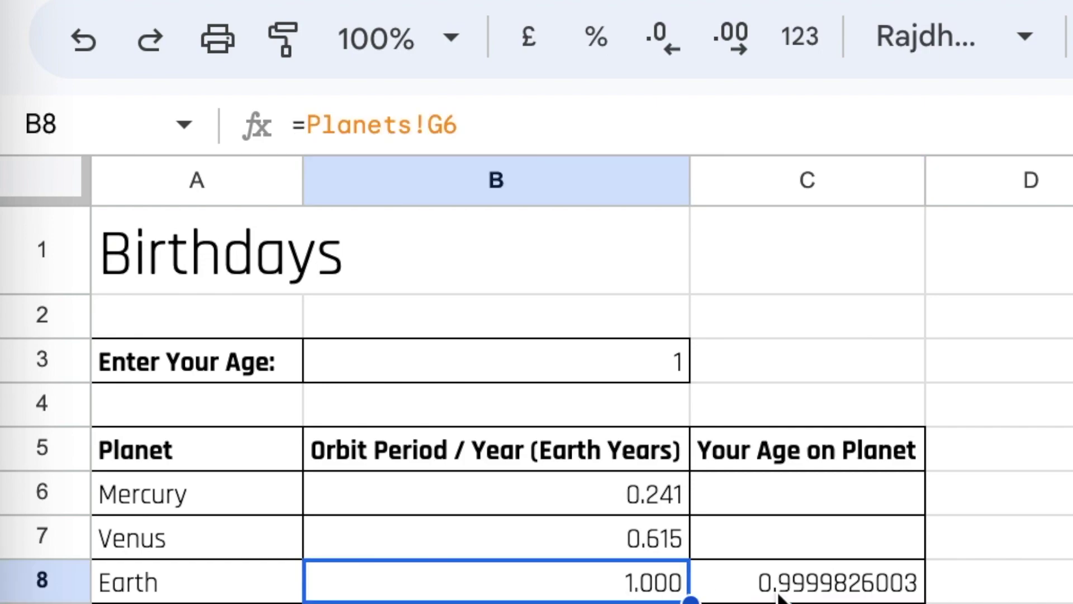
{"action": "left_click", "coordinate": [732, 40]}
{"action": "left_click", "coordinate": [733, 40]}
{"action": "left_click", "coordinate": [736, 40]}
{"action": "left_click", "coordinate": [735, 40]}
{"action": "left_click", "coordinate": [735, 40]}
{"action": "left_click", "coordinate": [735, 40]}
{"action": "left_click", "coordinate": [735, 41]}
{"action": "left_click", "coordinate": [735, 40]}
{"action": "left_click", "coordinate": [734, 40]}
{"action": "left_click", "coordinate": [734, 41]}
{"action": "left_click", "coordinate": [734, 40]}
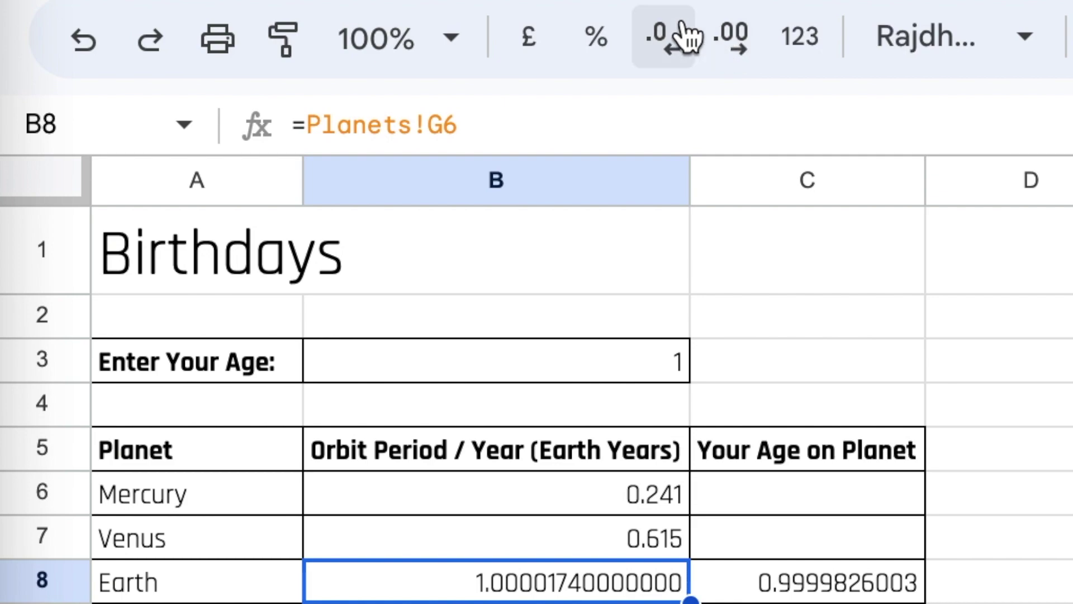
Step: Reduce the decimal places of Earth's orbit period in B8 back to three
{"action": "left_click", "coordinate": [675, 40]}
{"action": "left_click", "coordinate": [675, 40]}
{"action": "left_click", "coordinate": [675, 40]}
{"action": "left_click", "coordinate": [675, 40]}
{"action": "left_click", "coordinate": [675, 40]}
{"action": "left_click", "coordinate": [675, 40]}
{"action": "left_click", "coordinate": [675, 40]}
{"action": "left_click", "coordinate": [675, 40]}
{"action": "left_click", "coordinate": [675, 41]}
{"action": "left_click", "coordinate": [675, 40]}
{"action": "left_click", "coordinate": [675, 40]}
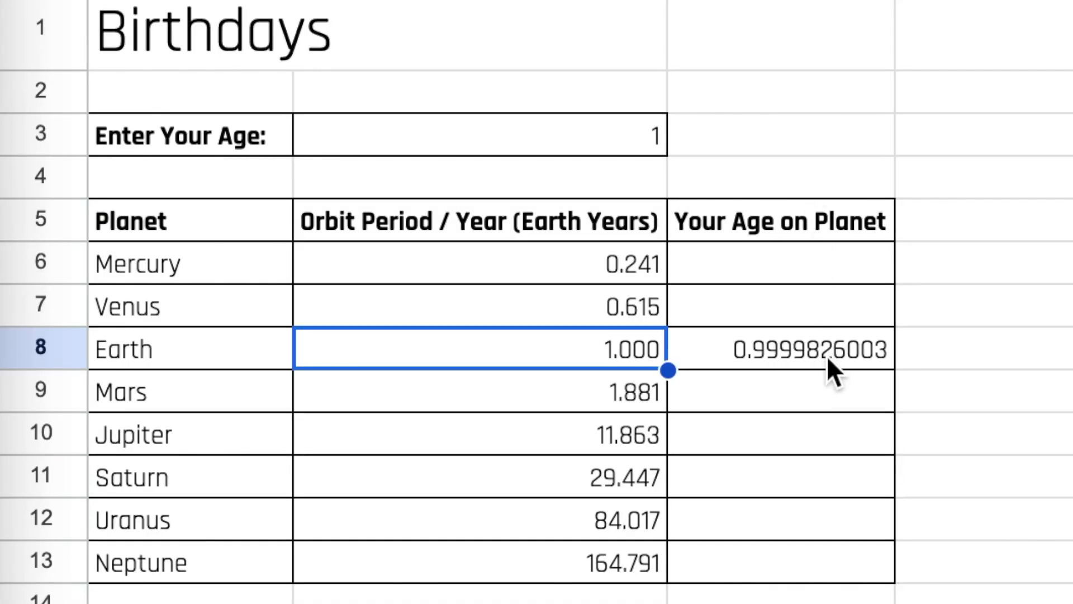
Step: Try filling the formula in C8 down to C9, then undo the fill and clear C8
{"action": "left_click", "coordinate": [855, 589]}
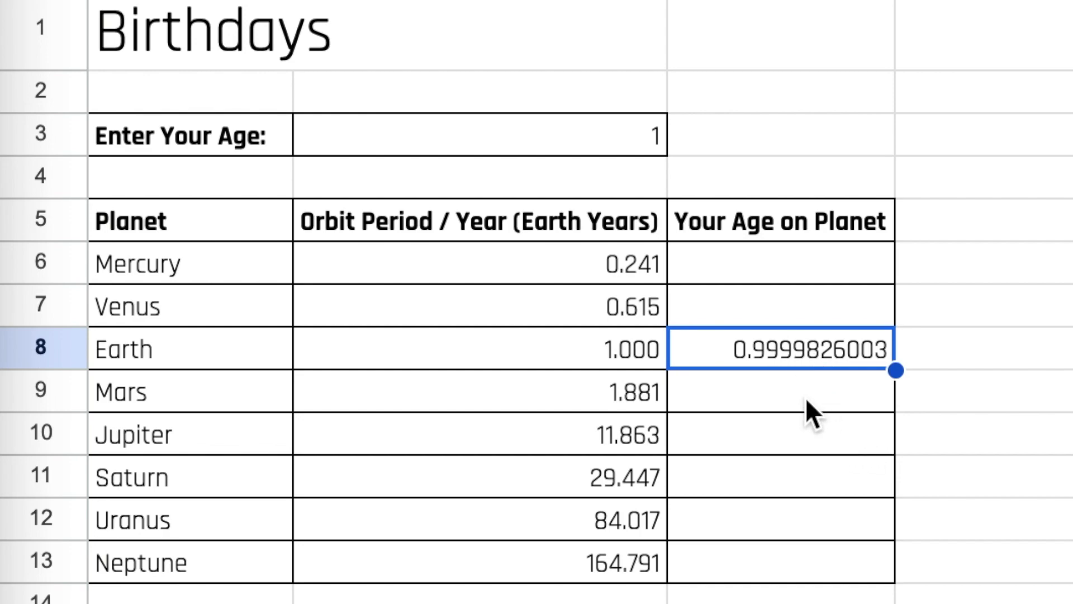
{"action": "left_click_drag", "start_coordinate": [895, 370], "coordinate": [886, 392]}
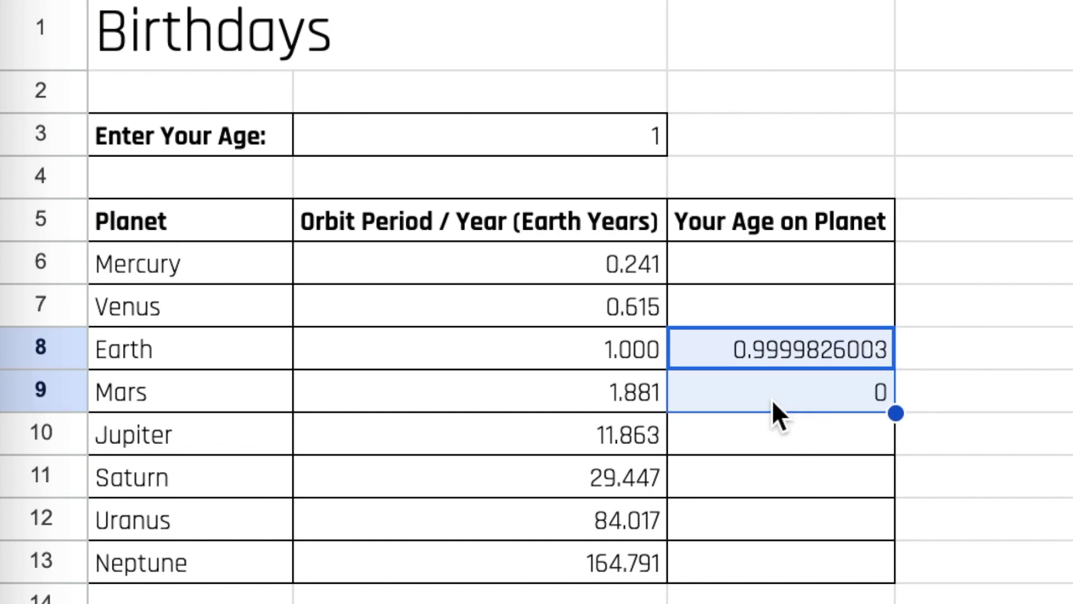
{"action": "key", "text": "ctrl+z"}
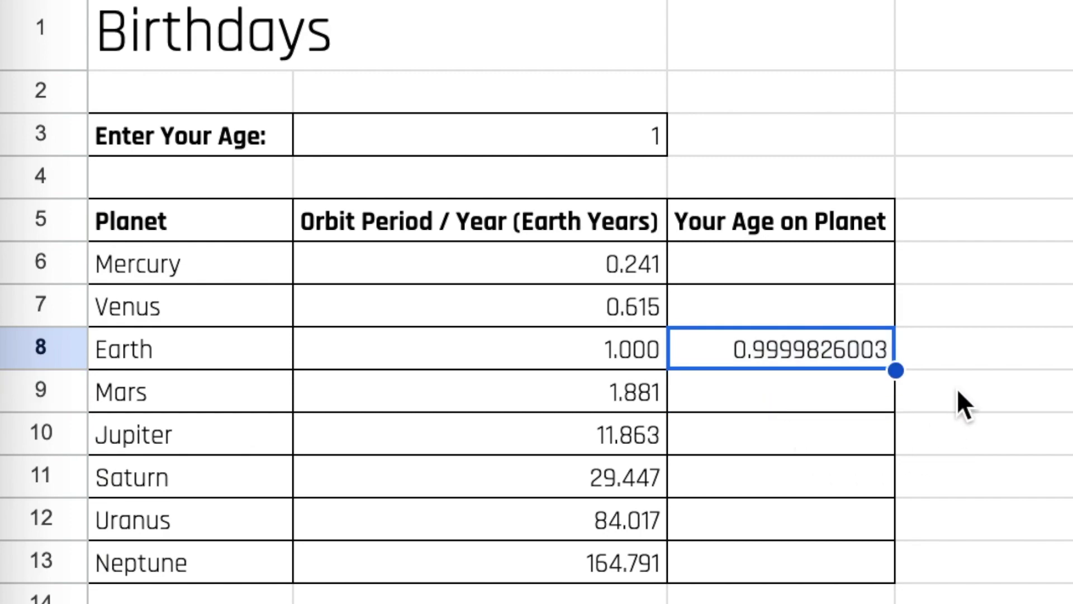
{"action": "key", "text": "Delete"}
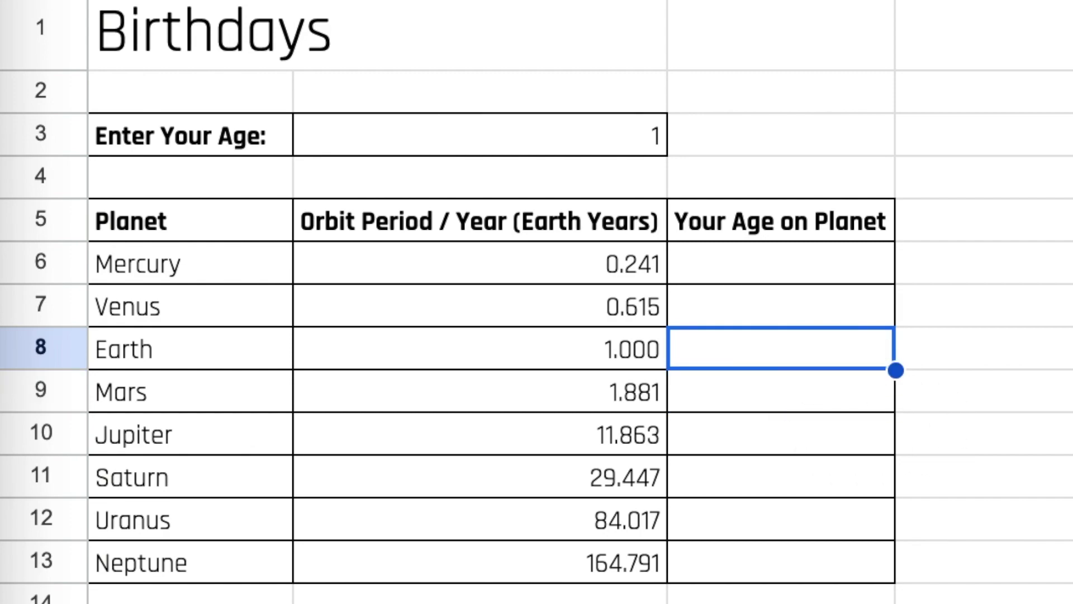
Step: Enter the formula =B3/B6 in C6 to divide the entered age by Mercury's orbit period
{"action": "left_click", "coordinate": [743, 266]}
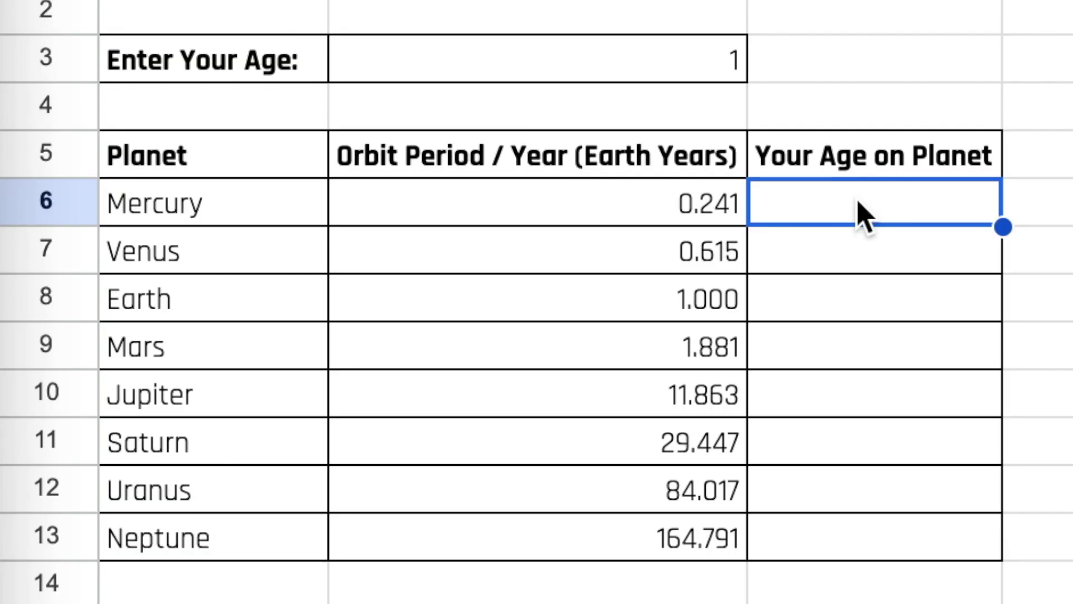
{"action": "type", "text": "="}
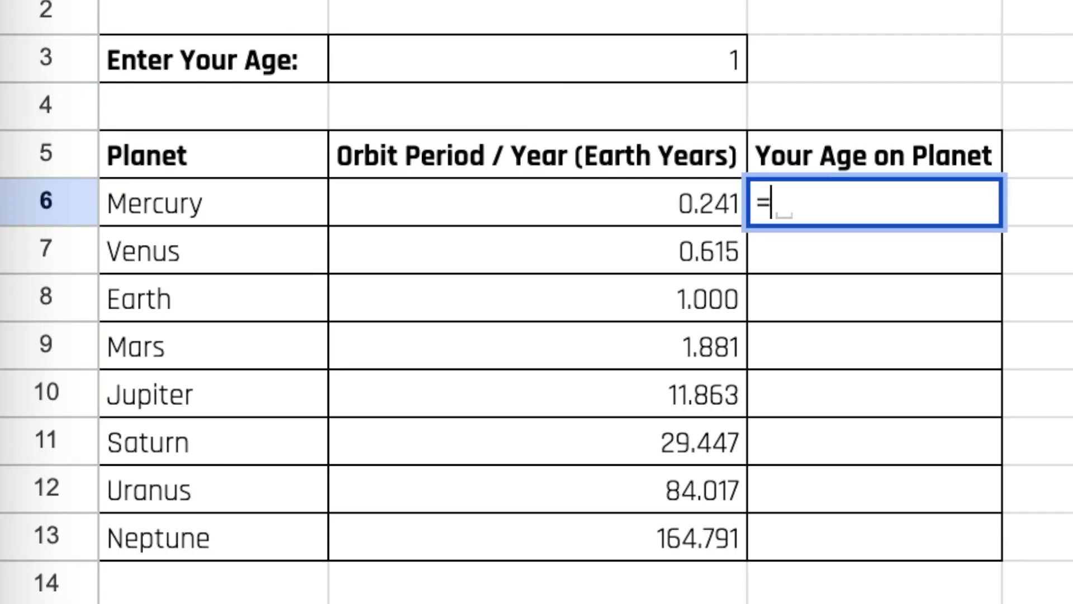
{"action": "left_click", "coordinate": [566, 54]}
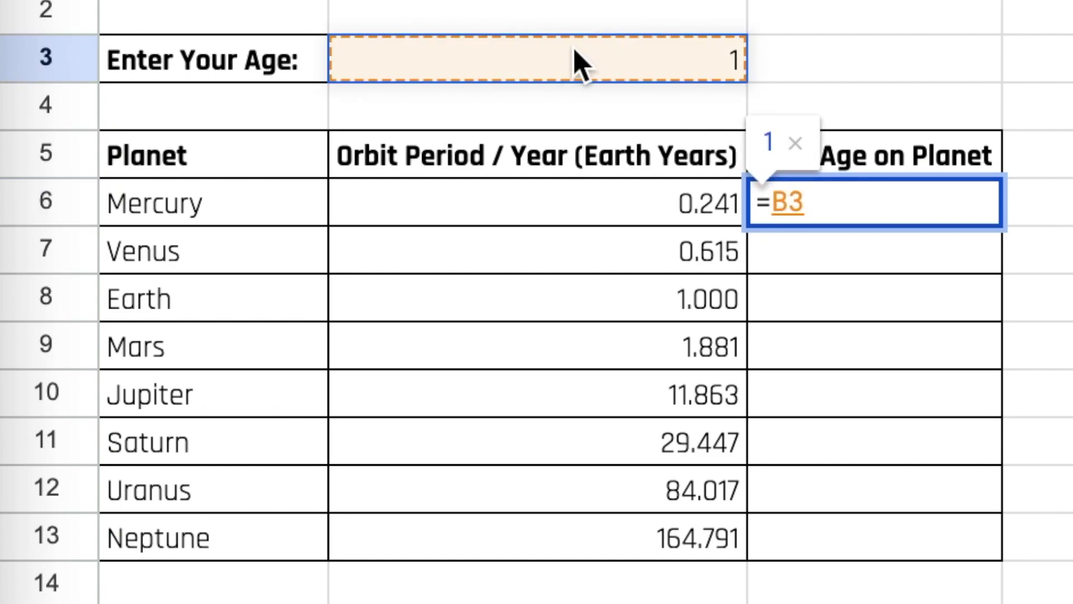
{"action": "type", "text": "/"}
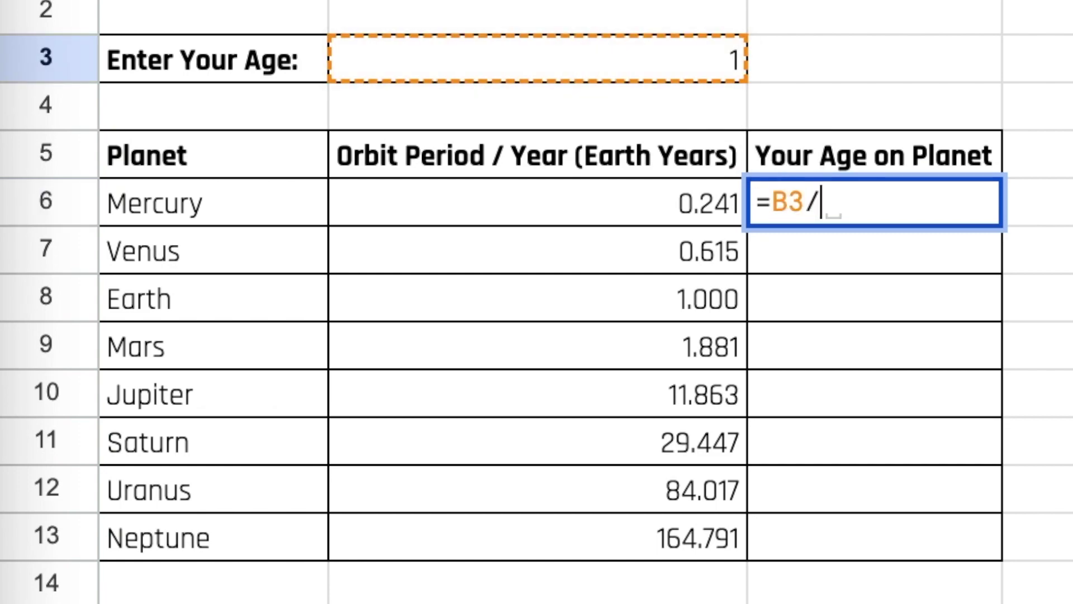
{"action": "left_click", "coordinate": [655, 219]}
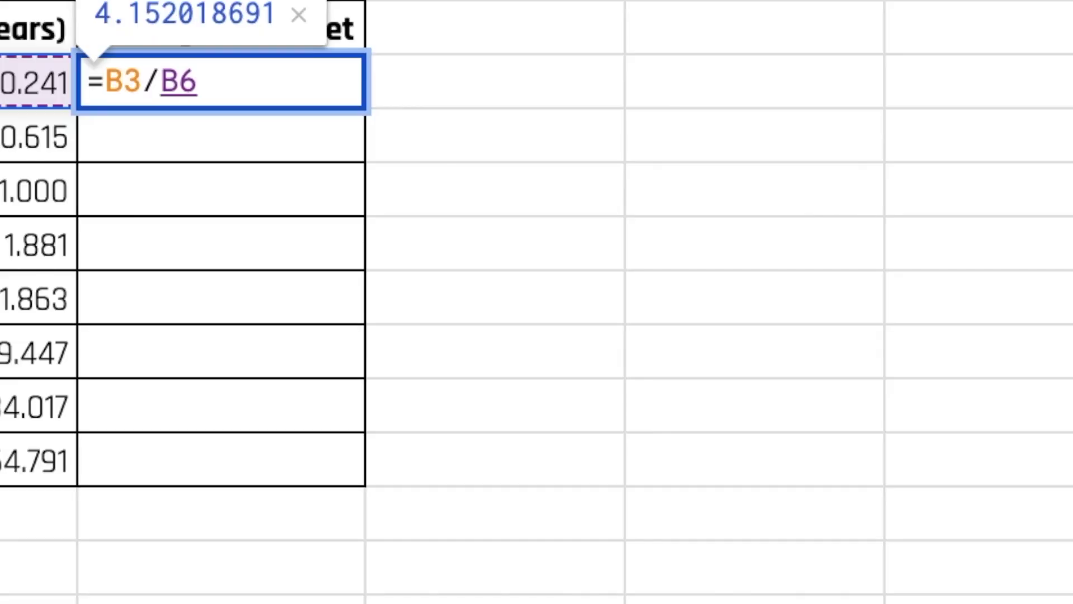
{"action": "key", "text": "Return"}
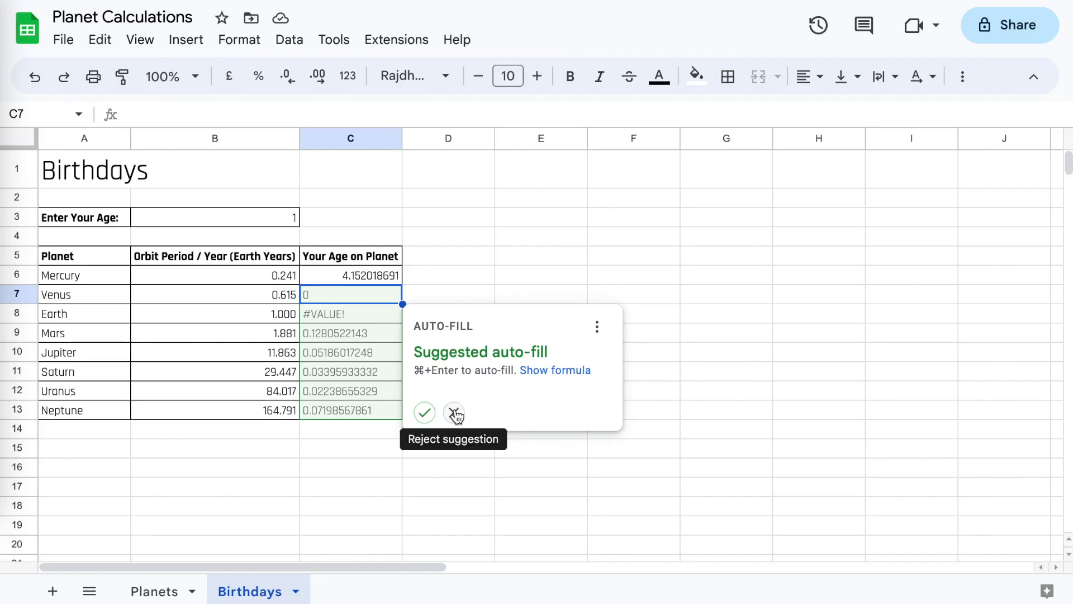
Step: Reject the suggested auto-fill and try filling the formula in C6 down to C7, then clear C7
{"action": "left_click", "coordinate": [510, 466]}
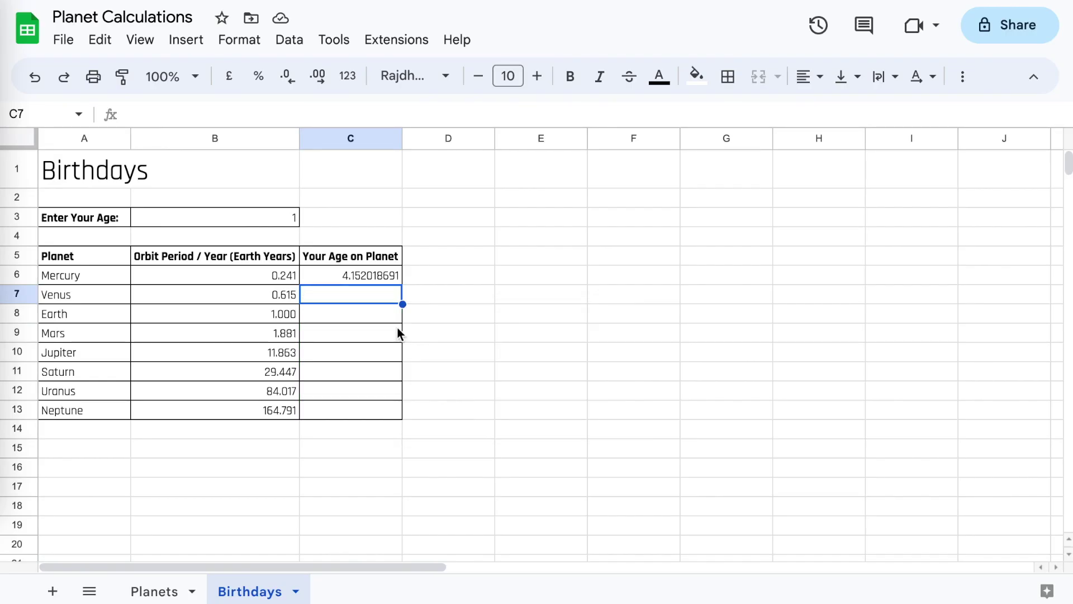
{"action": "left_click", "coordinate": [356, 276]}
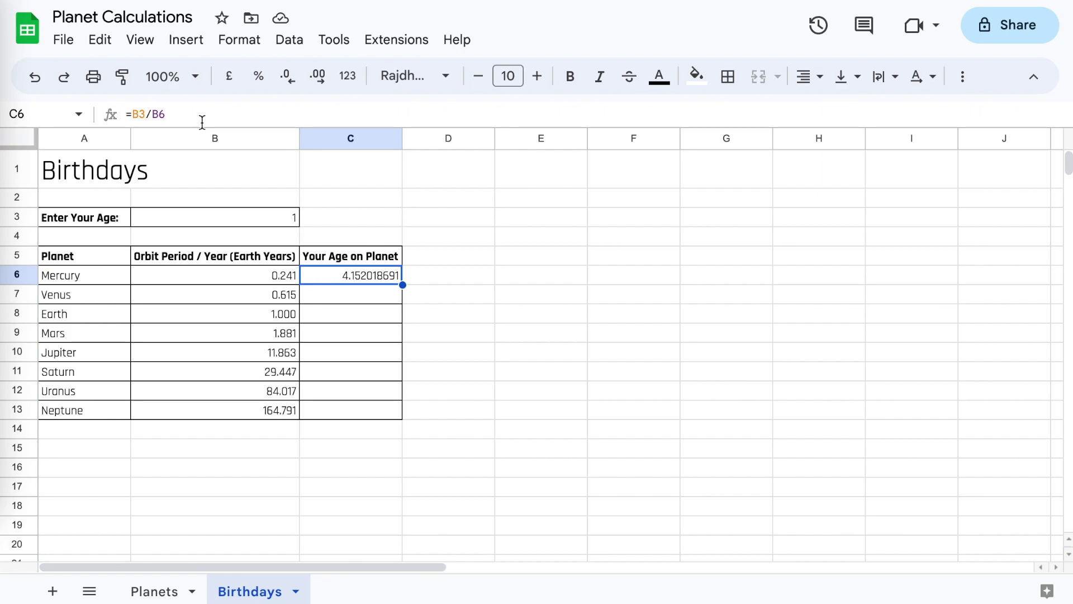
{"action": "left_click_drag", "start_coordinate": [402, 285], "coordinate": [365, 297]}
{"action": "left_click", "coordinate": [373, 297]}
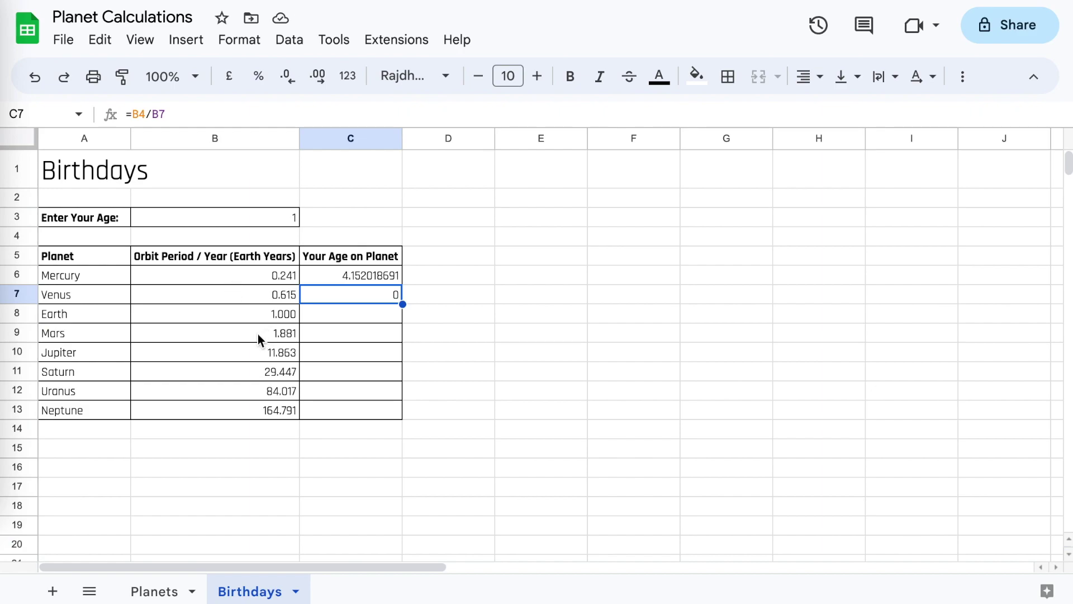
{"action": "key", "text": "Delete"}
Step: Change the formula in C6 to =B$3/B6 so the age row is fixed, and fill it down to C13
{"action": "left_click", "coordinate": [347, 279]}
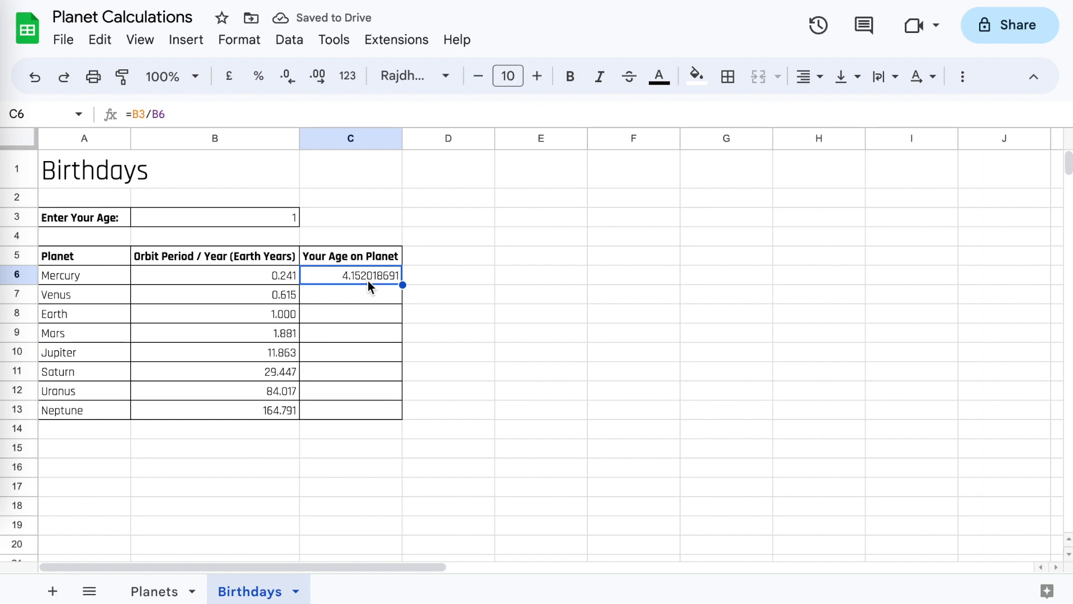
{"action": "left_click", "coordinate": [359, 296]}
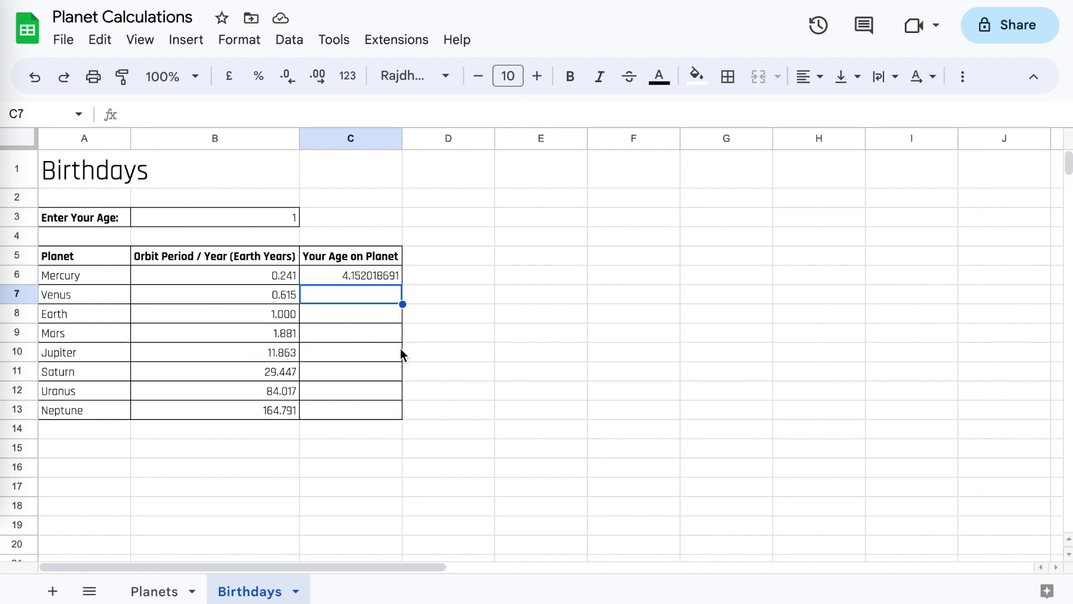
{"action": "left_click", "coordinate": [340, 273]}
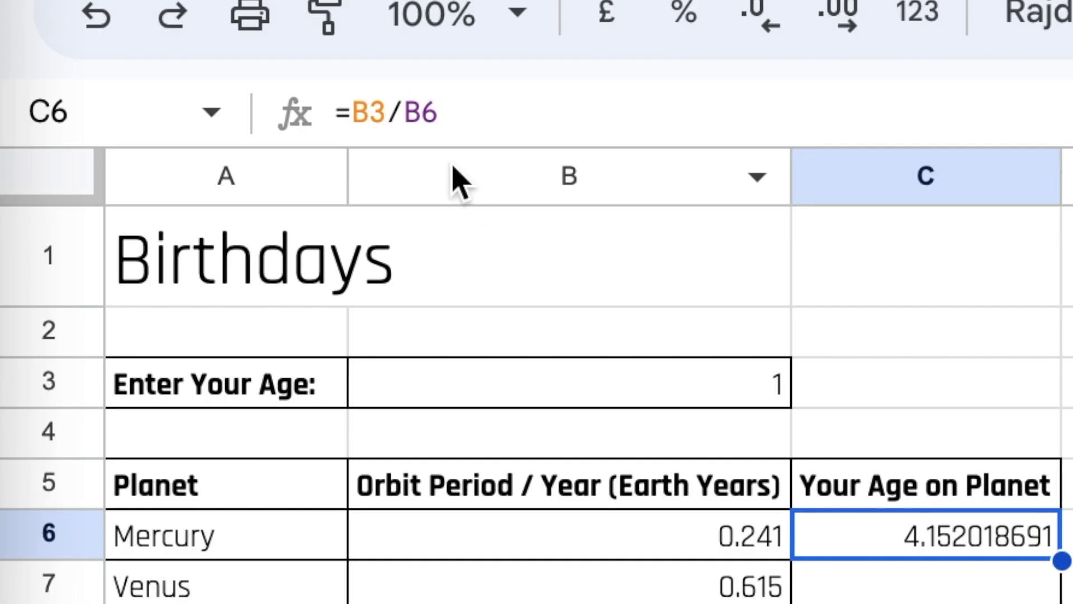
{"action": "left_click", "coordinate": [370, 112]}
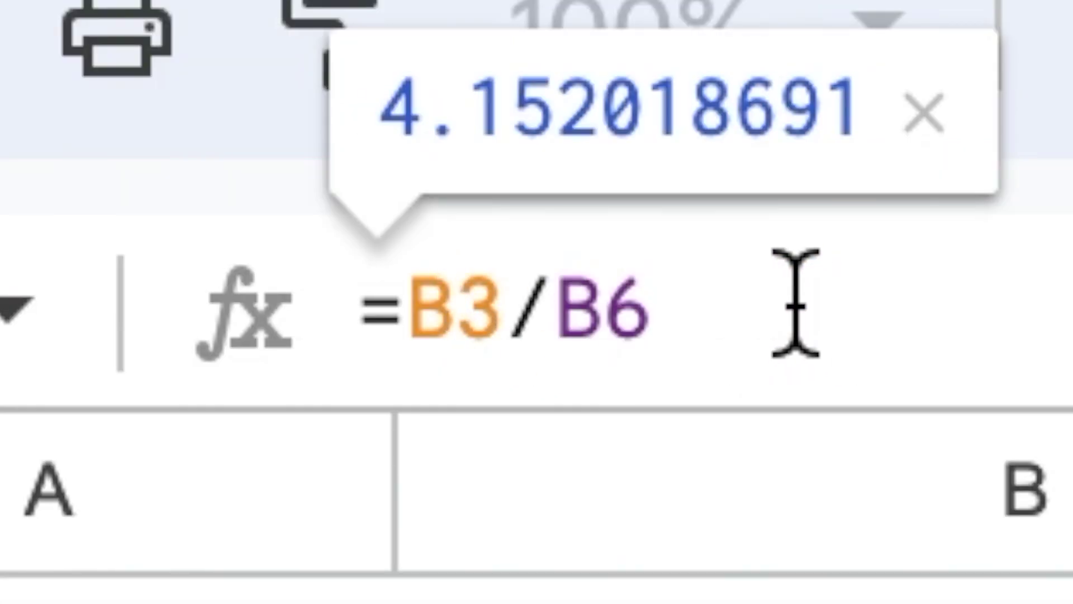
{"action": "type", "text": "$"}
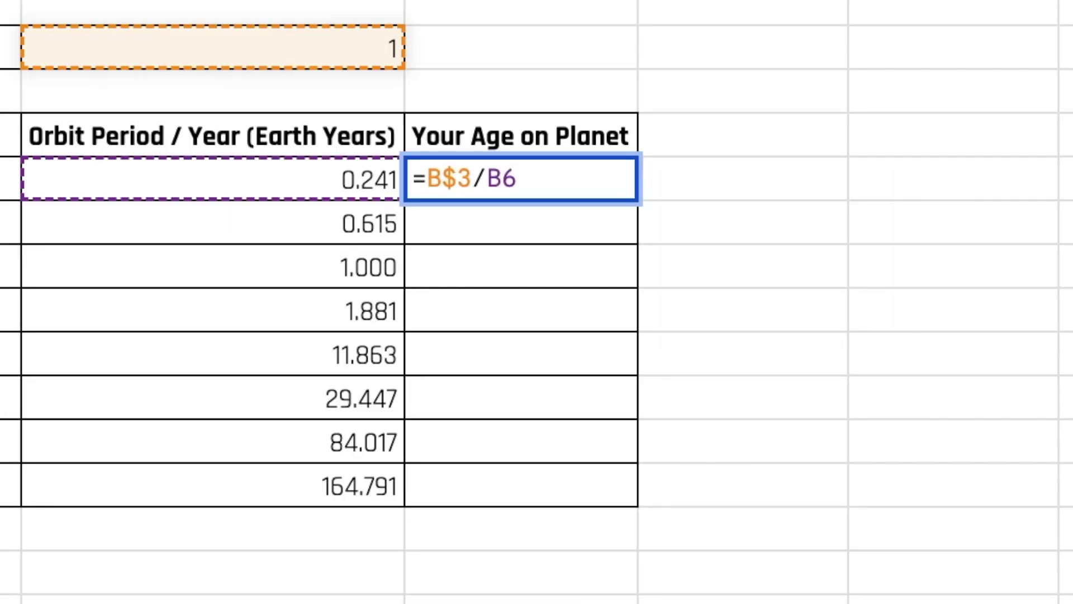
{"action": "key", "text": "Return"}
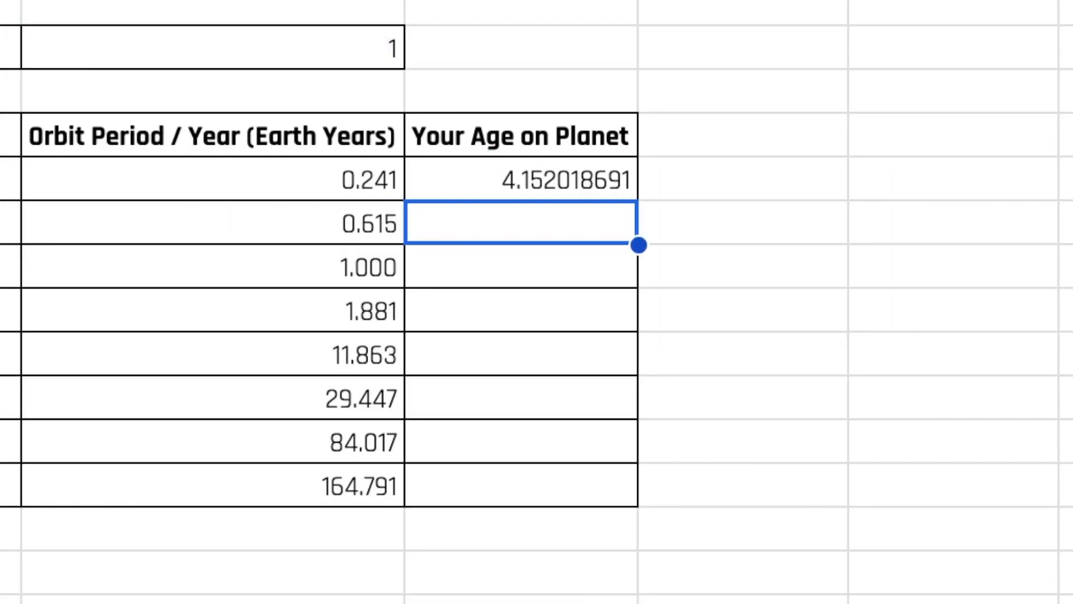
{"action": "left_click", "coordinate": [557, 182]}
{"action": "left_click_drag", "start_coordinate": [639, 201], "coordinate": [616, 482]}
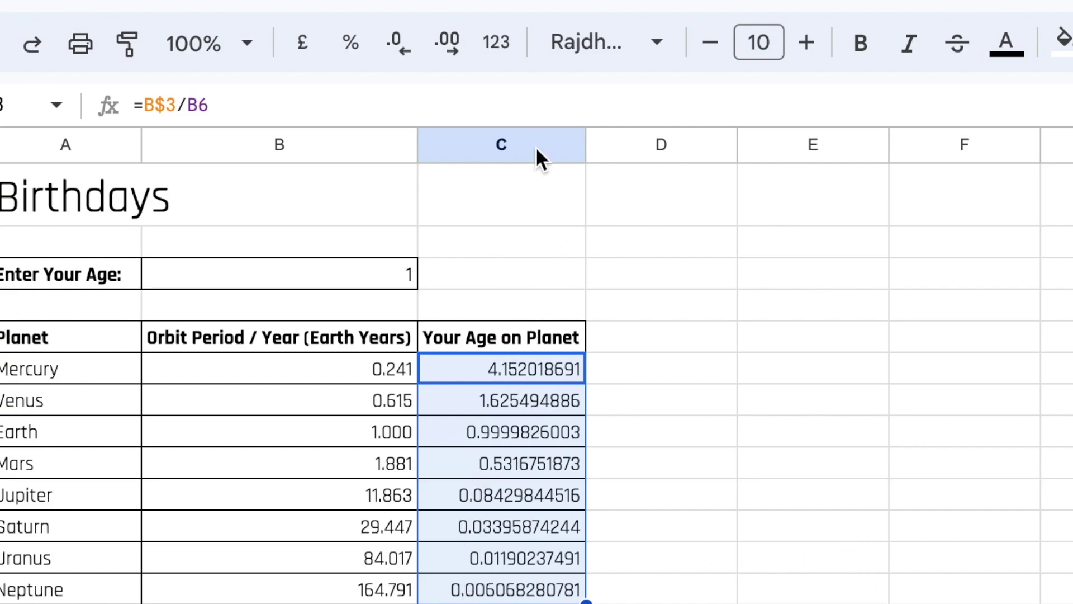
Step: Reduce the decimal places of the ages in C6:C13 to one
{"action": "left_click", "coordinate": [405, 59]}
{"action": "left_click", "coordinate": [405, 58]}
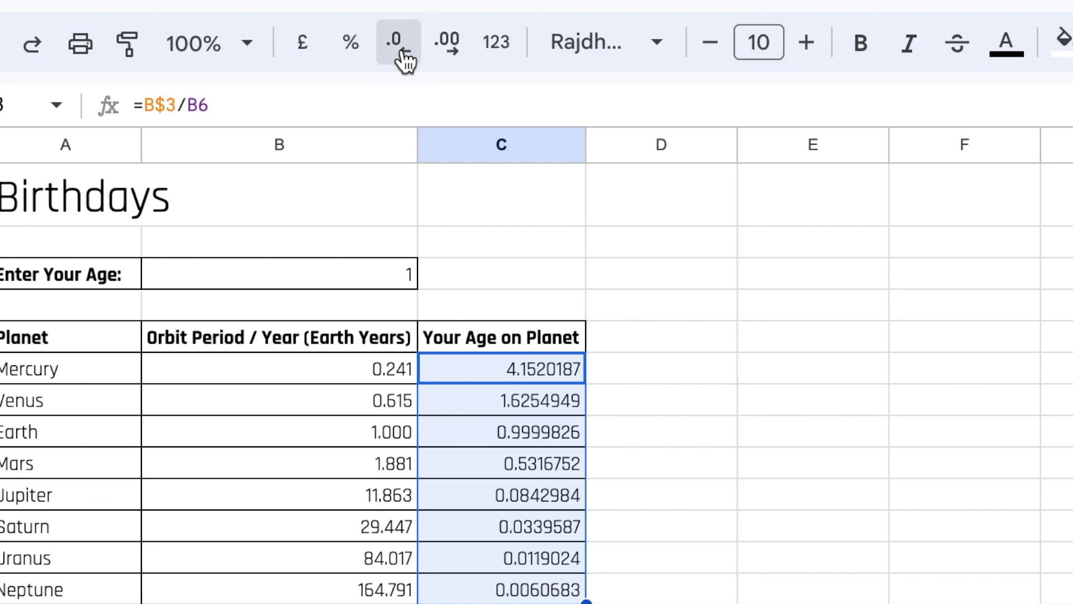
{"action": "left_click", "coordinate": [406, 59]}
{"action": "left_click", "coordinate": [405, 58]}
{"action": "left_click", "coordinate": [405, 58]}
{"action": "left_click", "coordinate": [406, 59]}
{"action": "left_click", "coordinate": [405, 58]}
{"action": "left_click", "coordinate": [406, 59]}
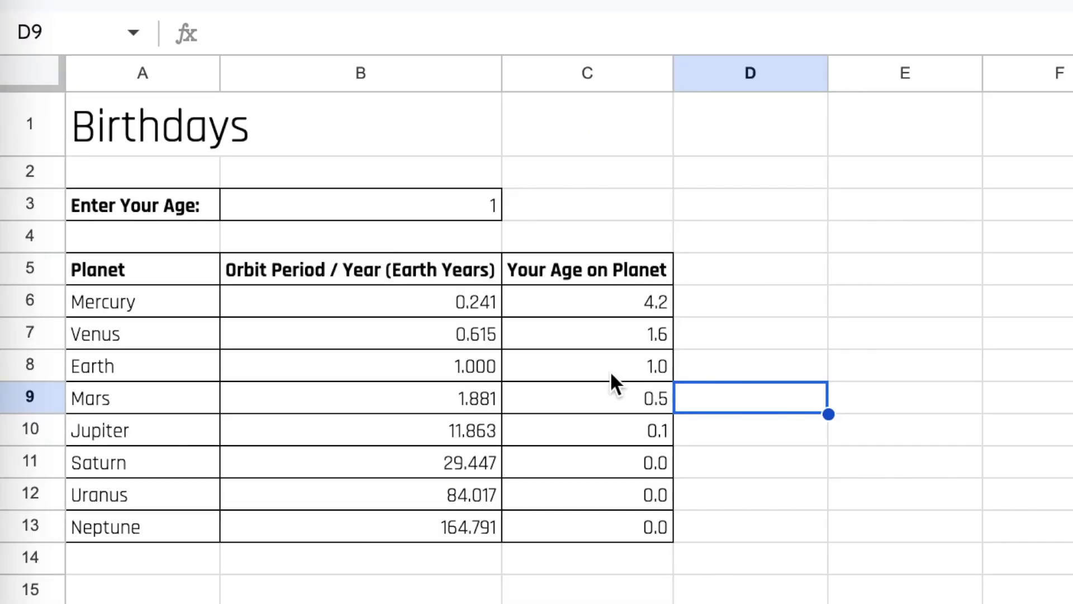
Step: Examine the filled formulas for Earth, Venus, Mercury, Saturn, Uranus and Neptune in the Your Age on Planet column
{"action": "left_click", "coordinate": [526, 438]}
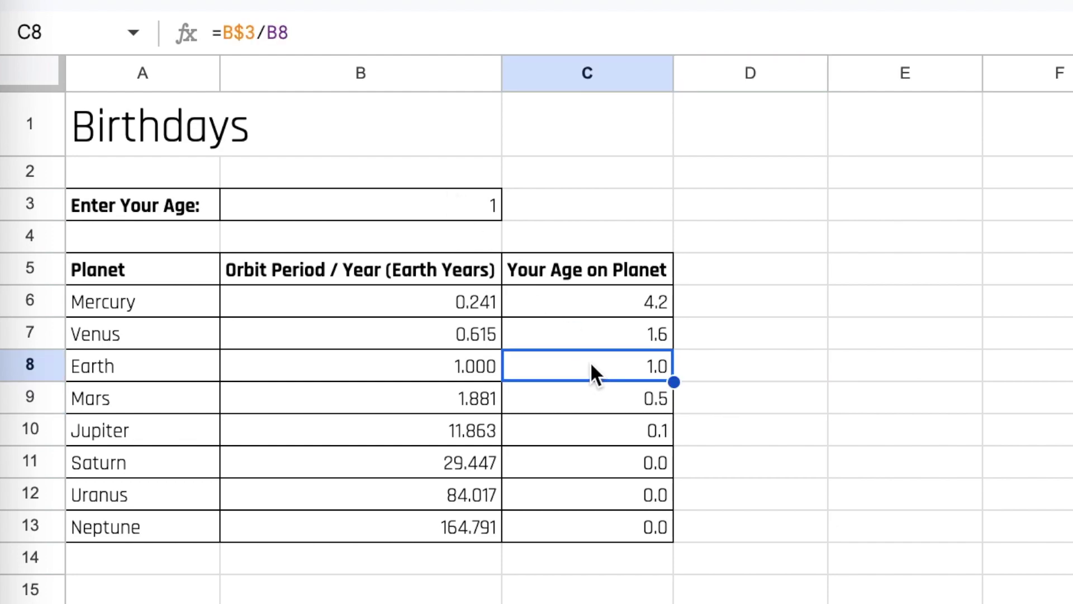
{"action": "left_click", "coordinate": [641, 336]}
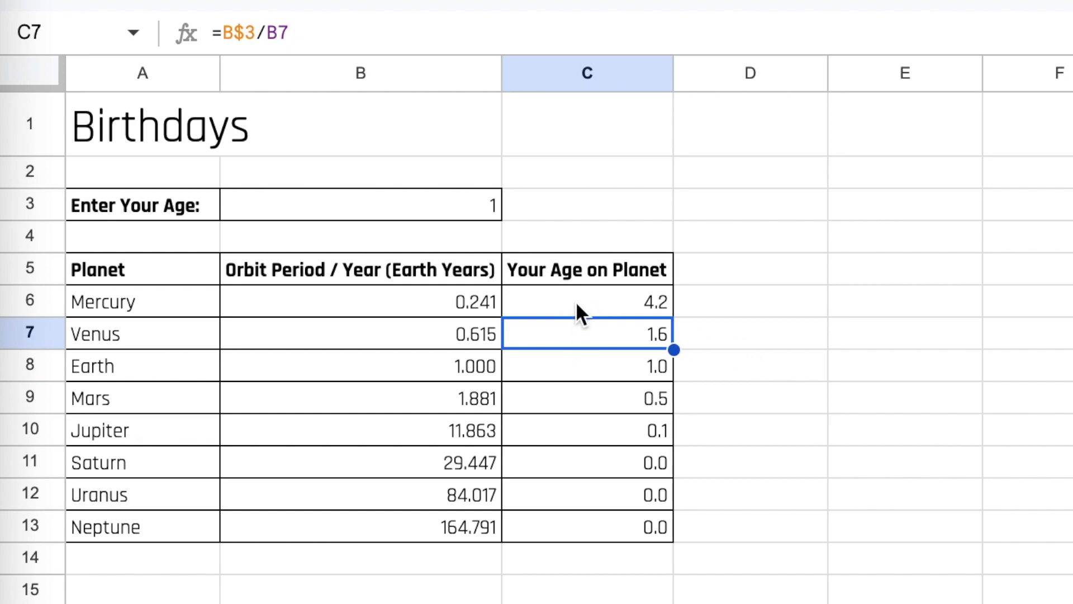
{"action": "left_click", "coordinate": [614, 302]}
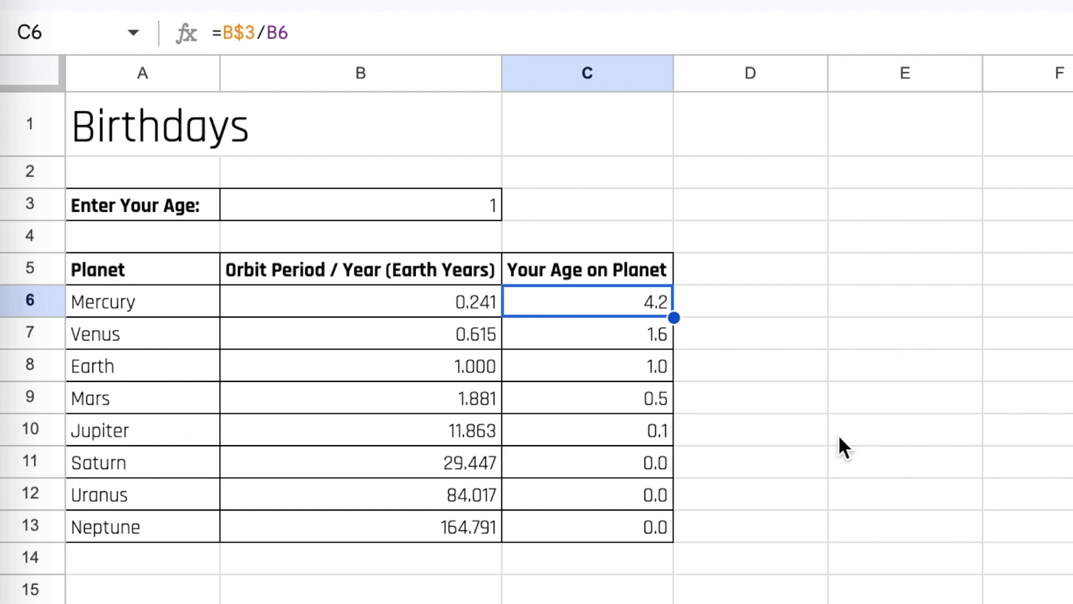
{"action": "left_click", "coordinate": [609, 468]}
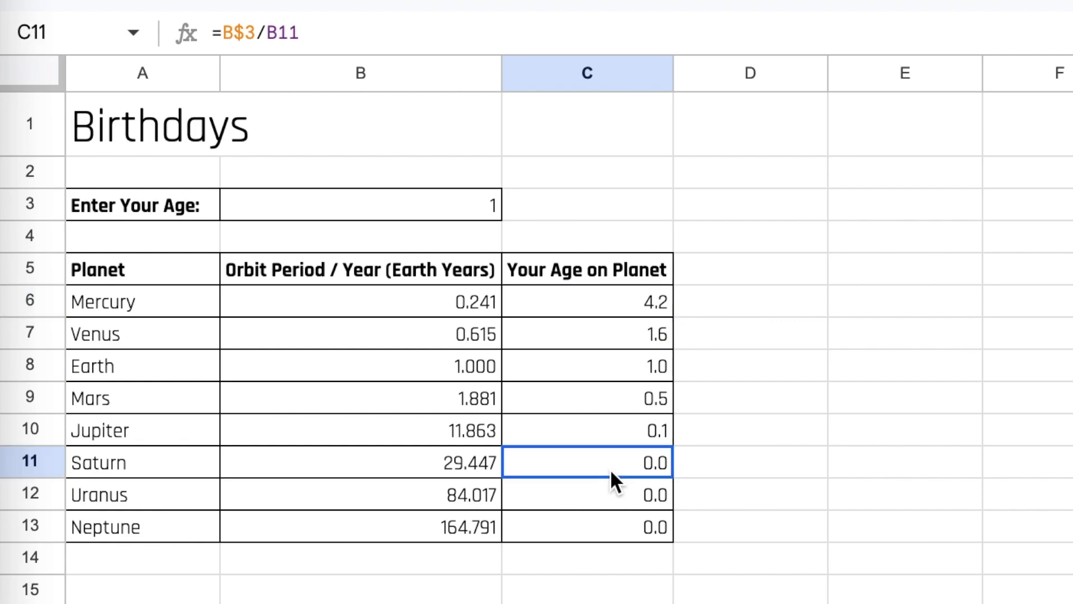
{"action": "left_click", "coordinate": [614, 500]}
{"action": "left_click", "coordinate": [613, 520]}
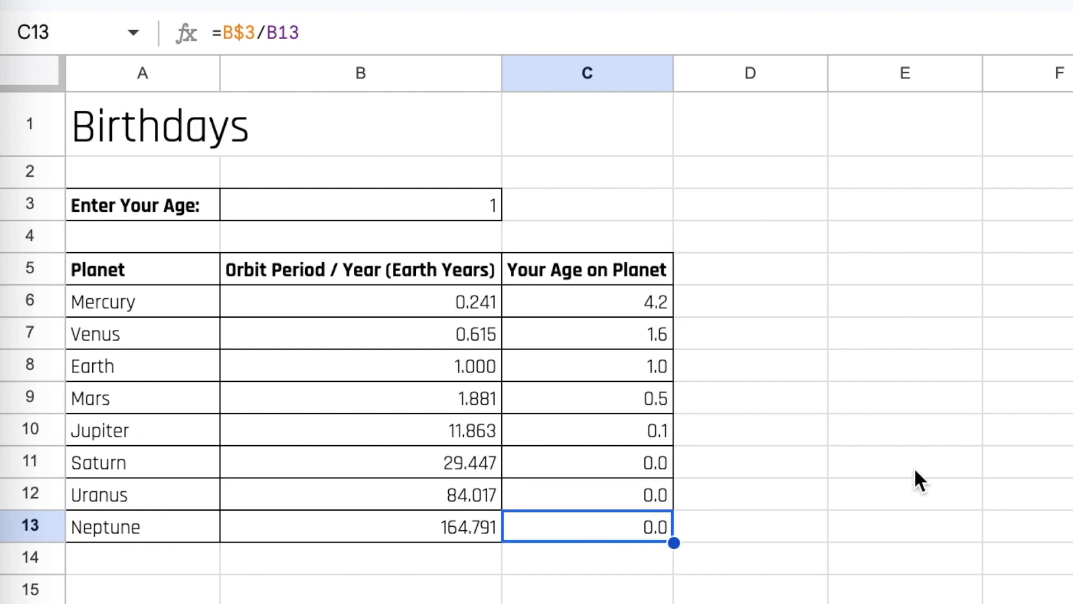
Step: Set the entered age in B3 to 100
{"action": "left_click", "coordinate": [397, 211]}
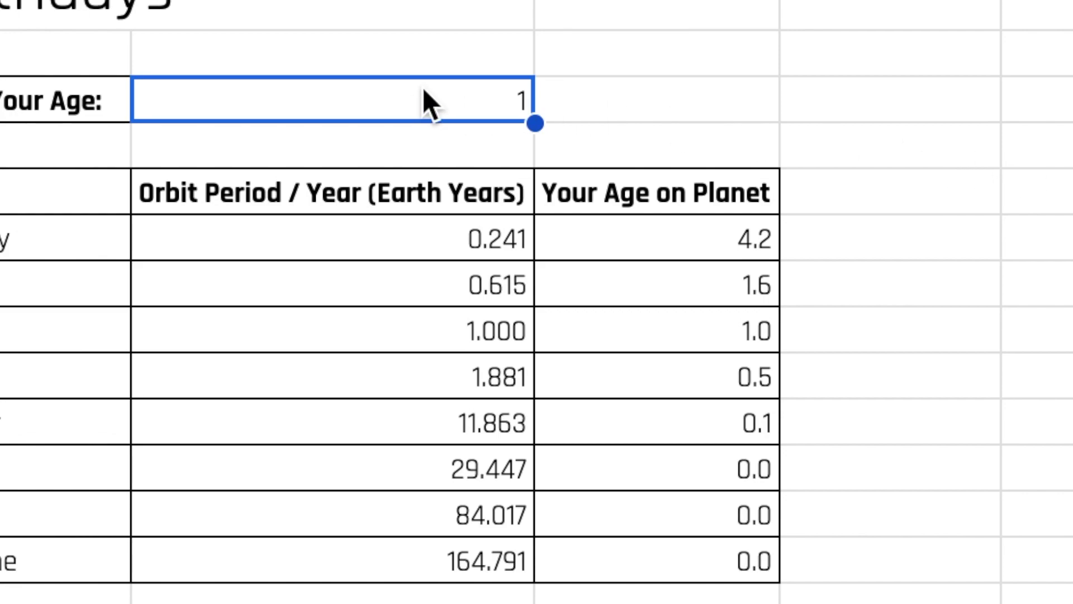
{"action": "type", "text": "10"}
{"action": "key", "text": "Return"}
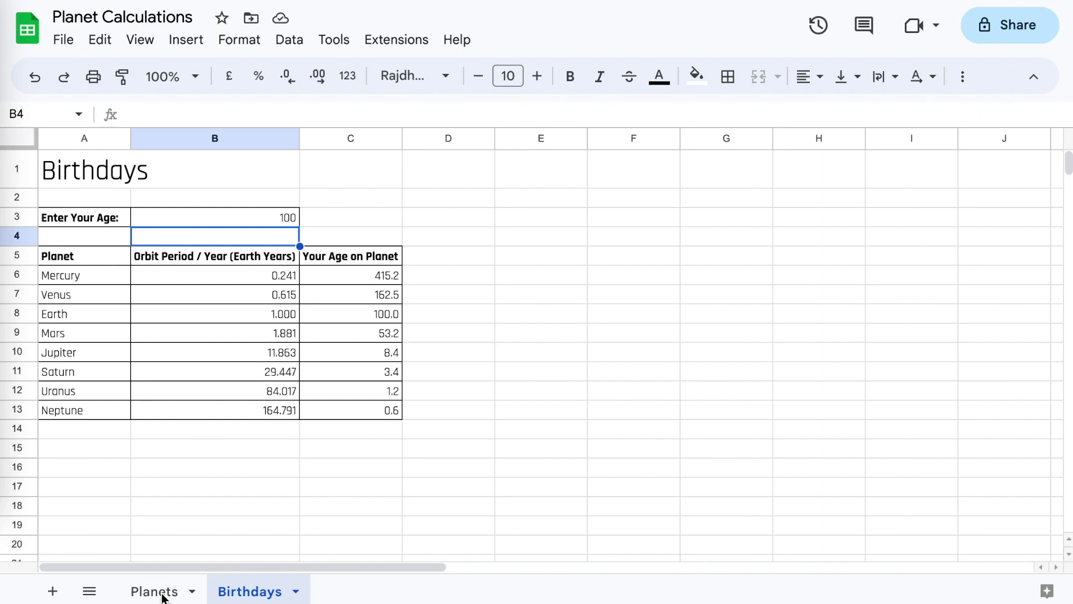
Step: Review the surface gravity values of Mercury and Earth on the Planets sheet, then return to the Birthdays sheet
{"action": "left_click", "coordinate": [158, 592]}
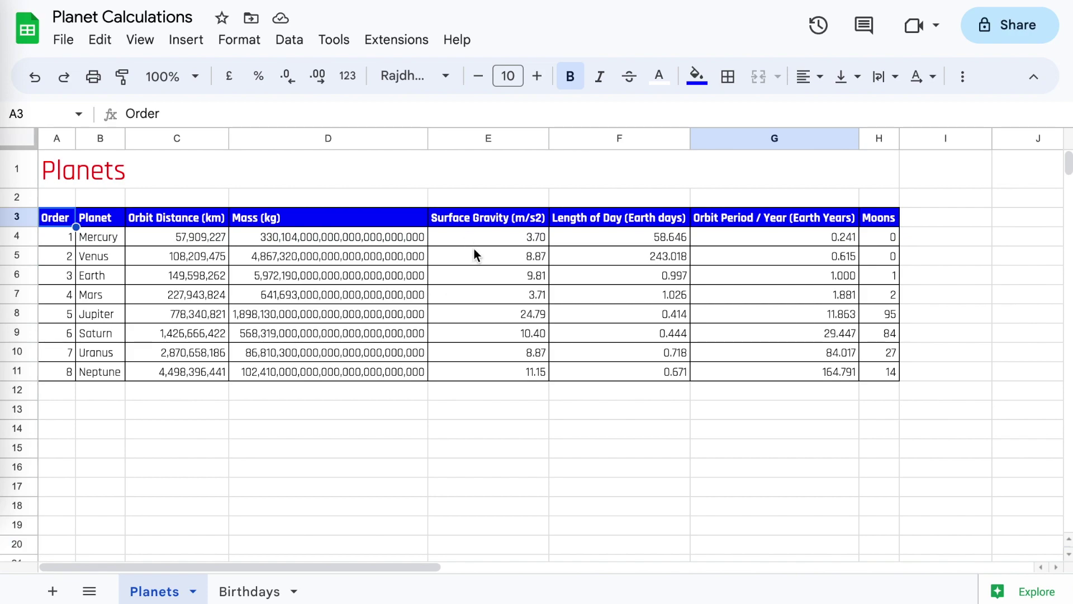
{"action": "left_click", "coordinate": [472, 237]}
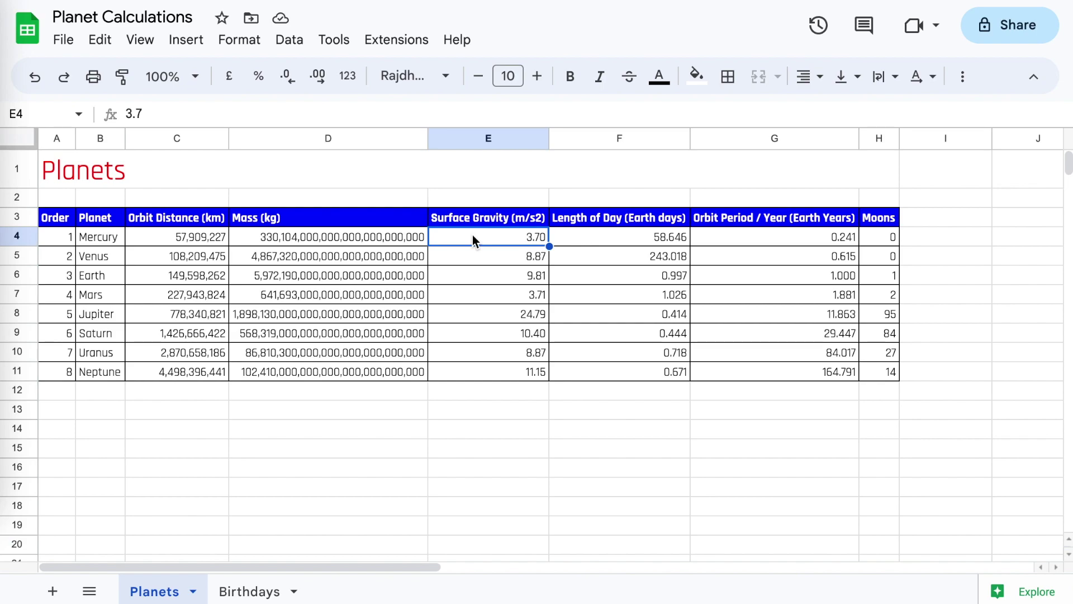
{"action": "left_click", "coordinate": [475, 276]}
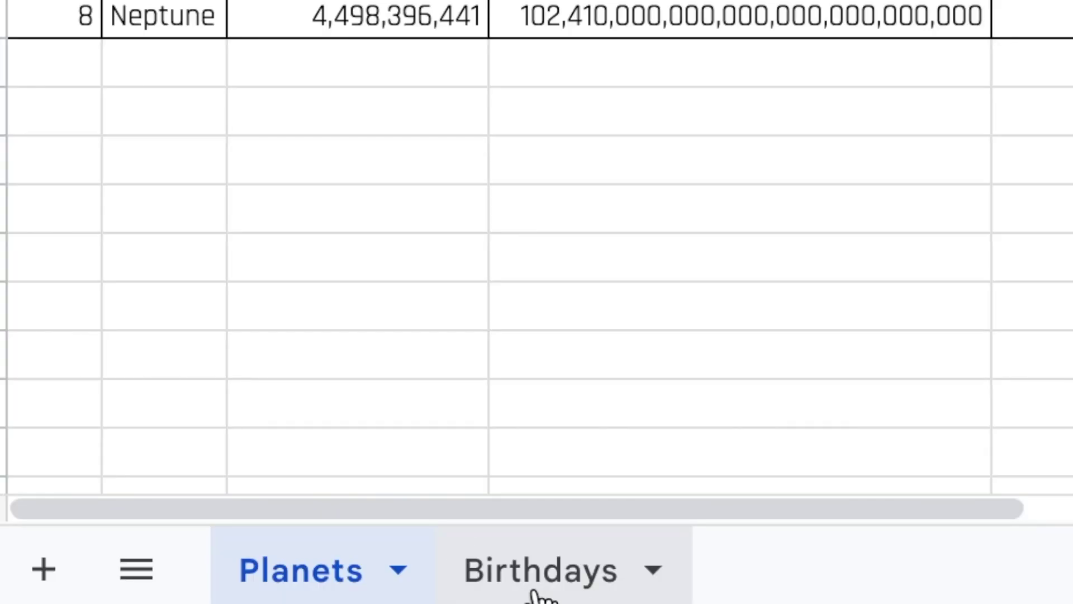
{"action": "left_click", "coordinate": [245, 598]}
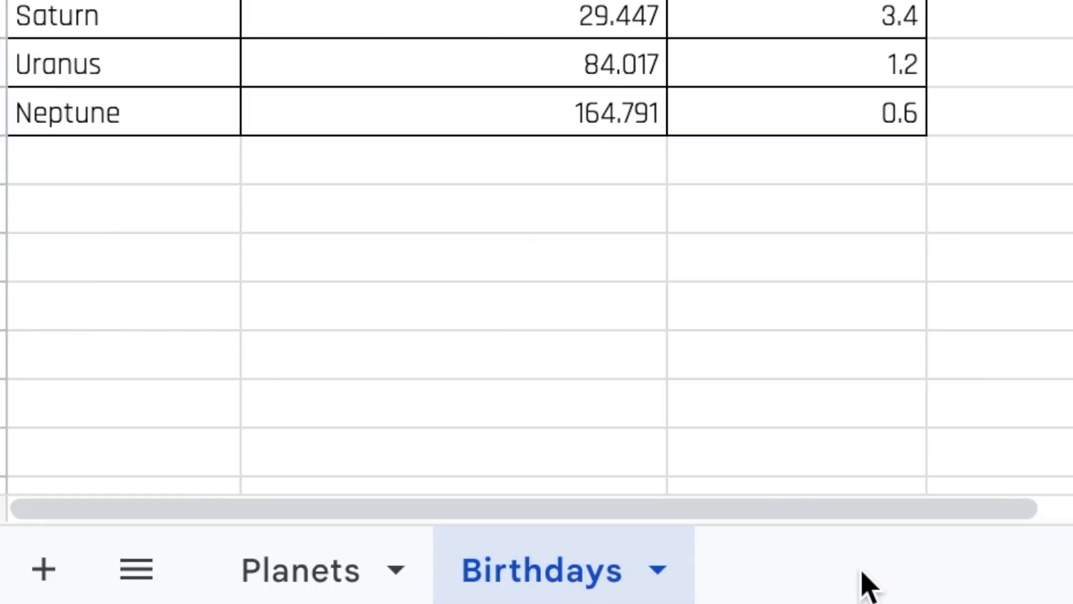
Step: Add a new sheet and rename it Jump
{"action": "left_click", "coordinate": [61, 579]}
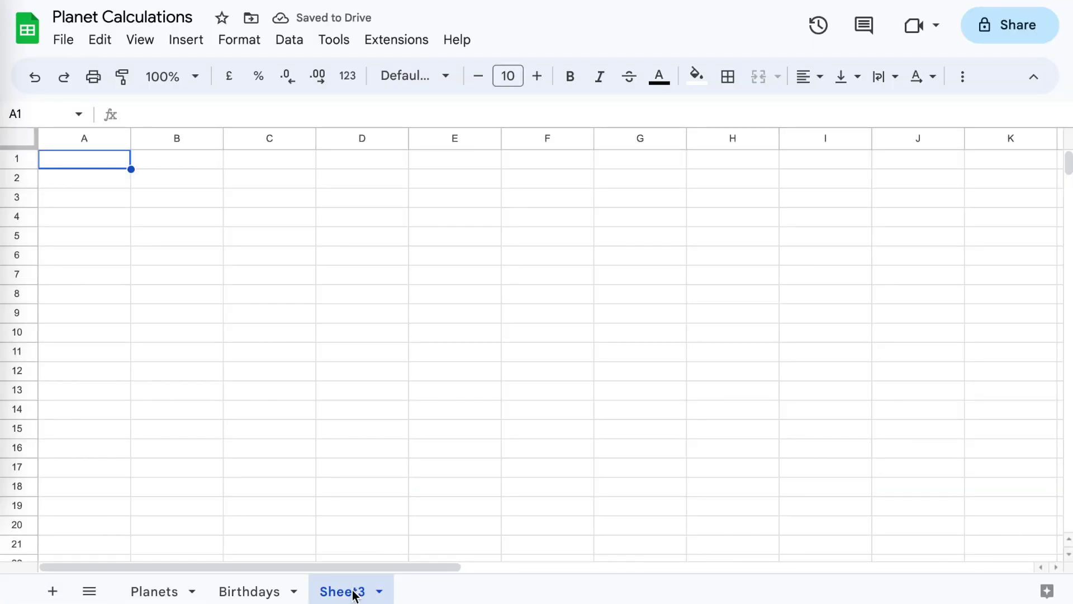
{"action": "double_click", "coordinate": [354, 593]}
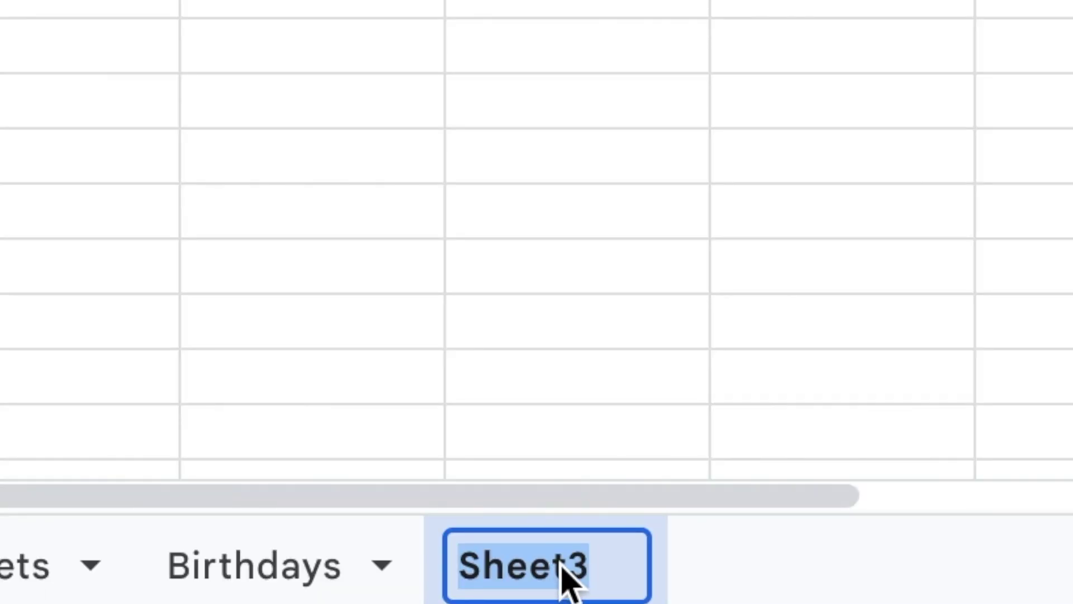
{"action": "type", "text": "Jump"}
{"action": "key", "text": "Return"}
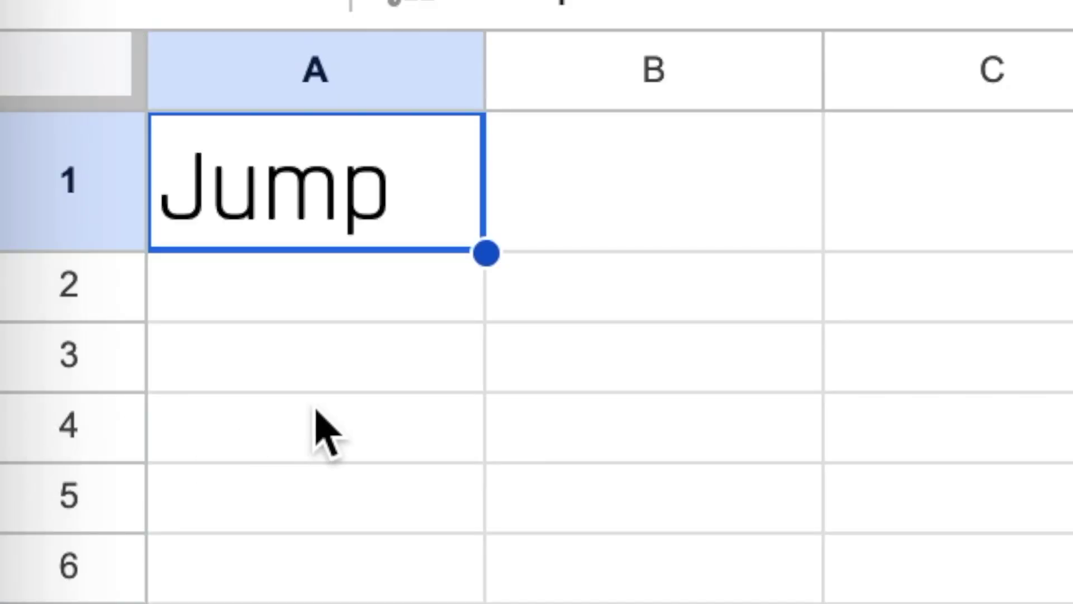
Step: Enter the label Jump Height (m) in A3 and the value 0.5 in B3 of the Jump sheet
{"action": "left_click", "coordinate": [306, 357]}
{"action": "type", "text": "J"}
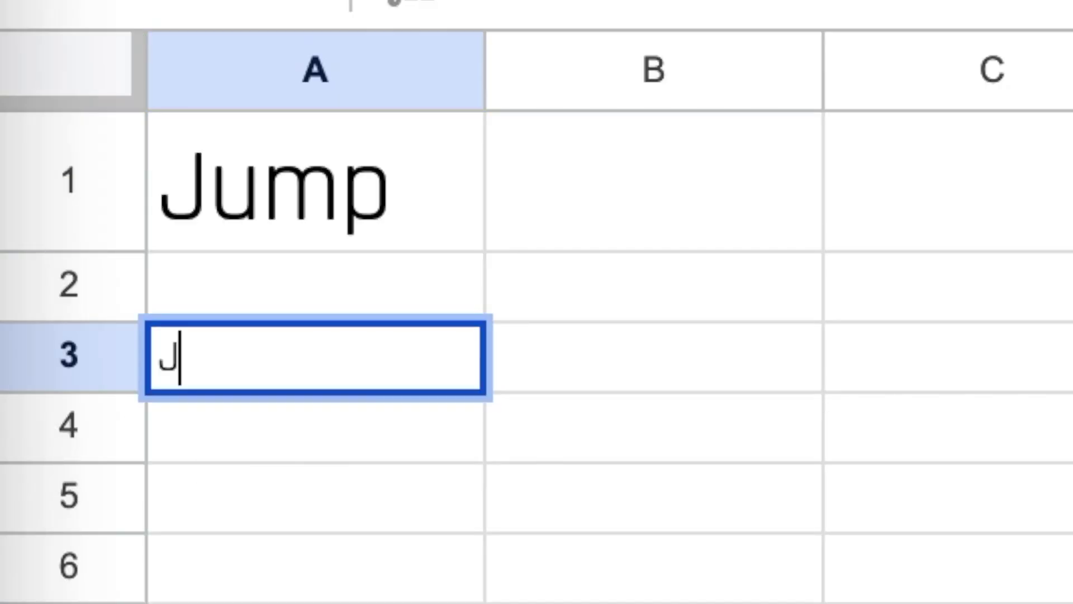
{"action": "type", "text": "ump Height (m)"}
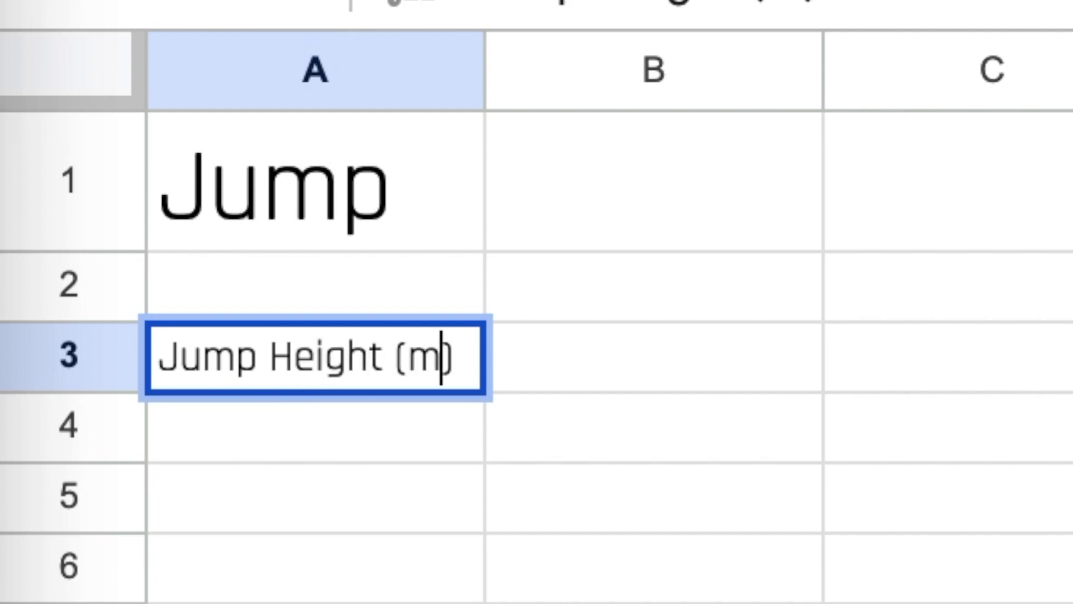
{"action": "key", "text": "Tab"}
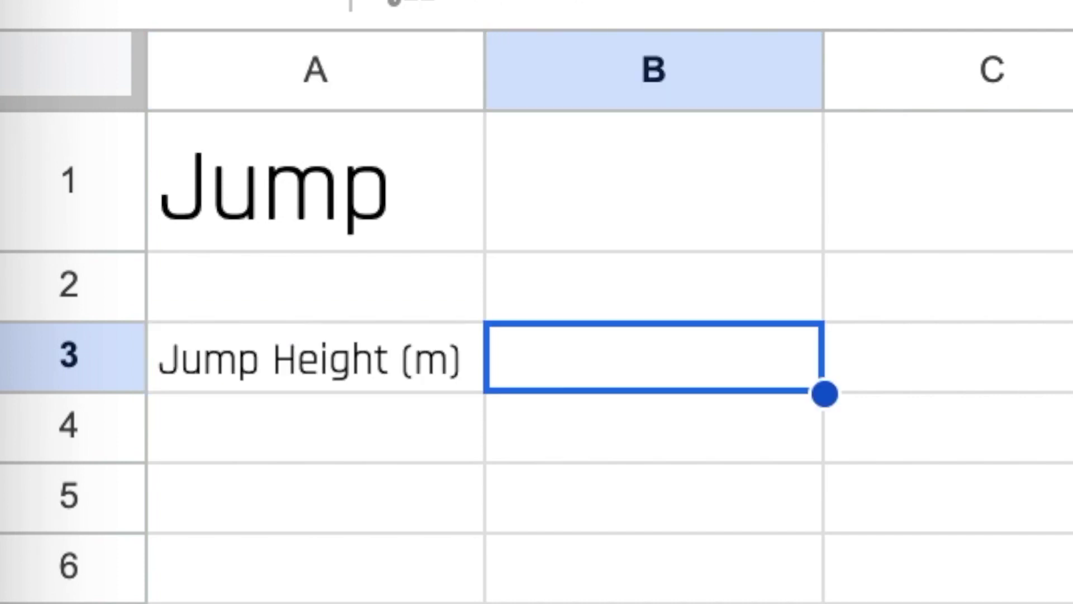
{"action": "type", "text": "0.5"}
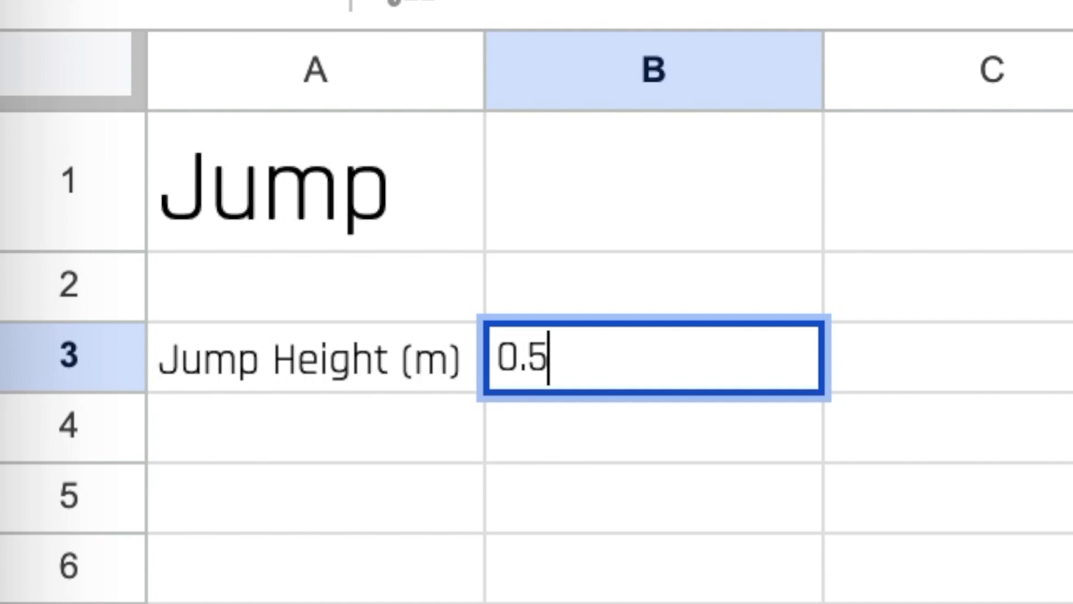
{"action": "key", "text": "Return"}
Step: Enter a formula in A5 of the Jump sheet that references the Planet header in B3 of the Planets sheet
{"action": "key", "text": "Left"}
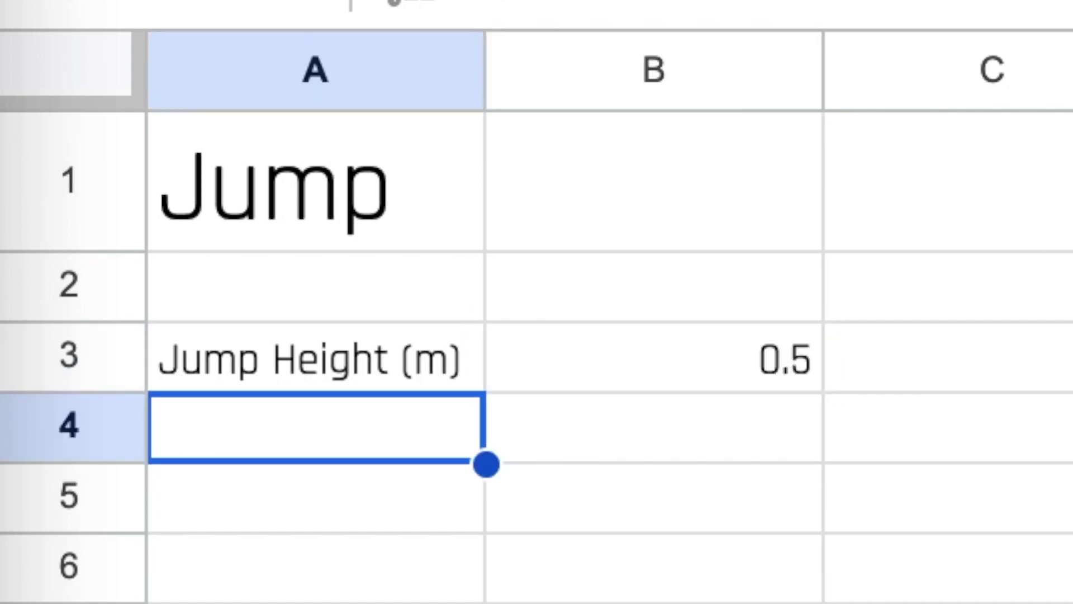
{"action": "key", "text": "Down"}
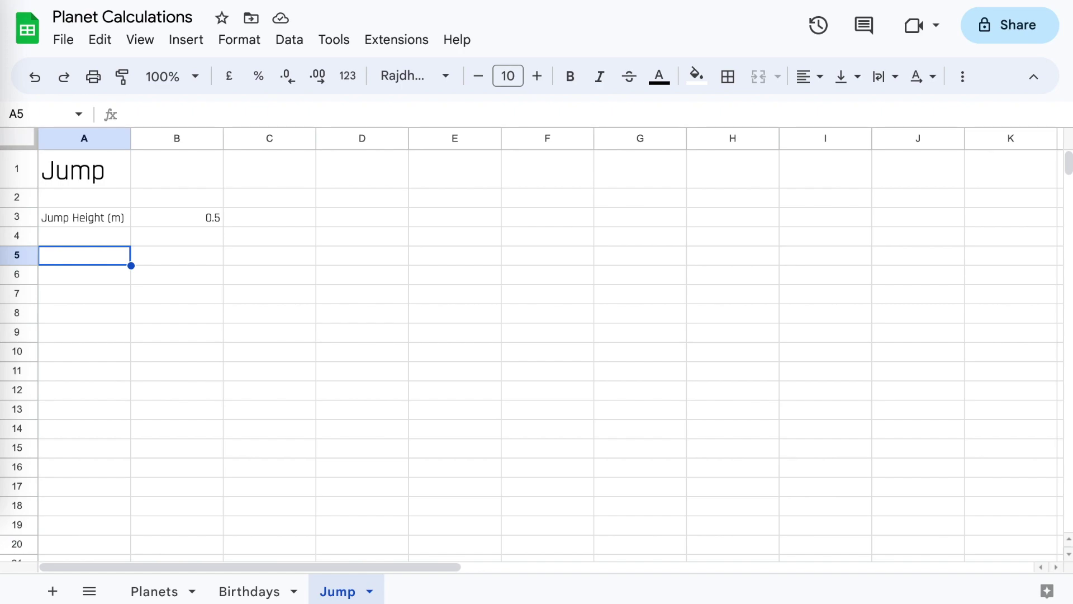
{"action": "type", "text": "="}
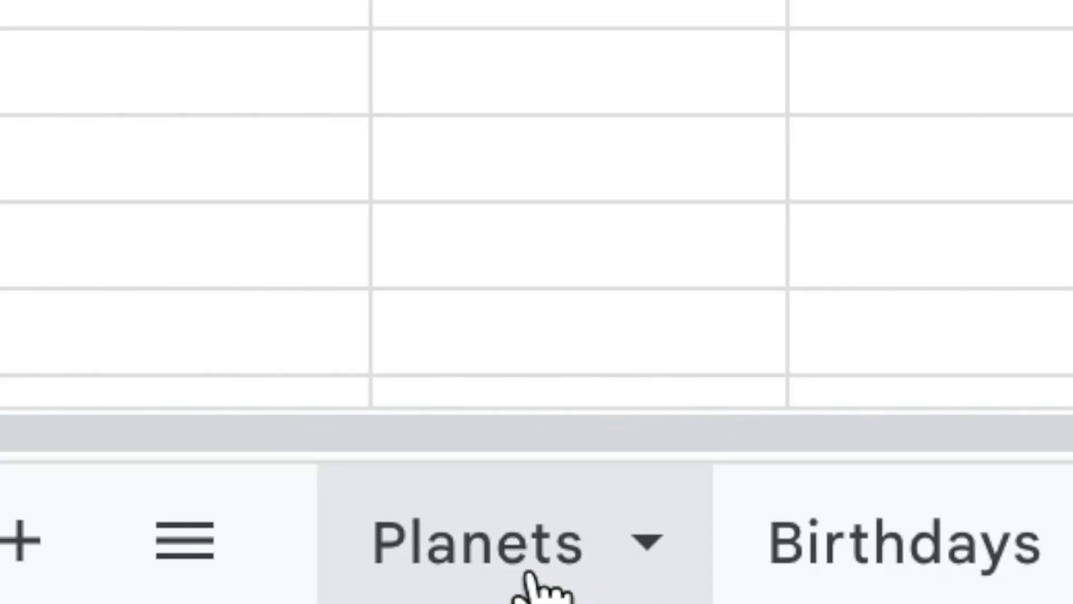
{"action": "key", "text": "ctrl+shift+Page_Up"}
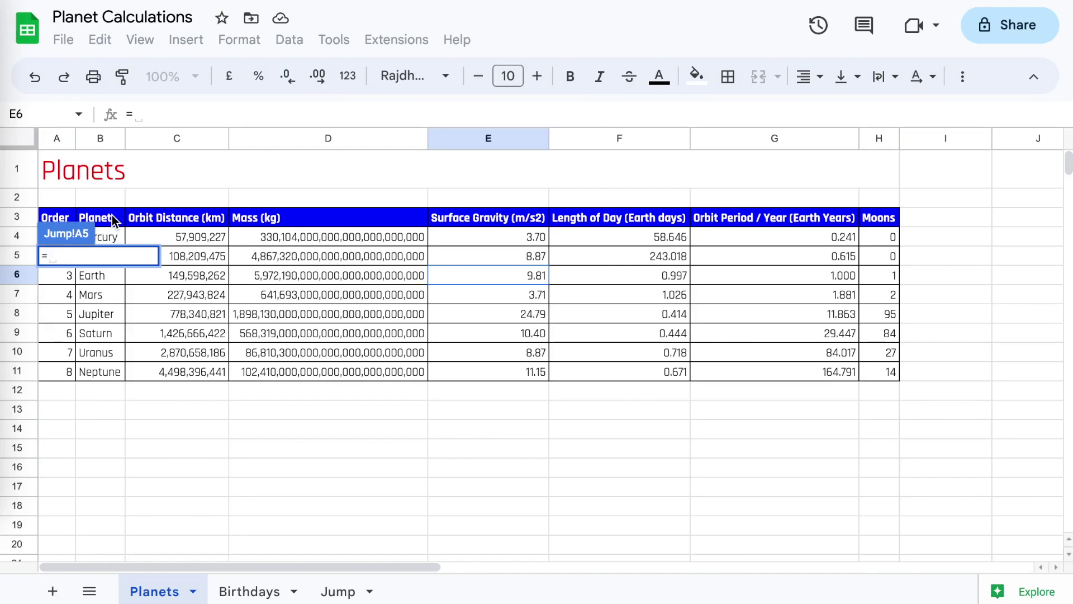
{"action": "left_click", "coordinate": [114, 219]}
{"action": "key", "text": "Return"}
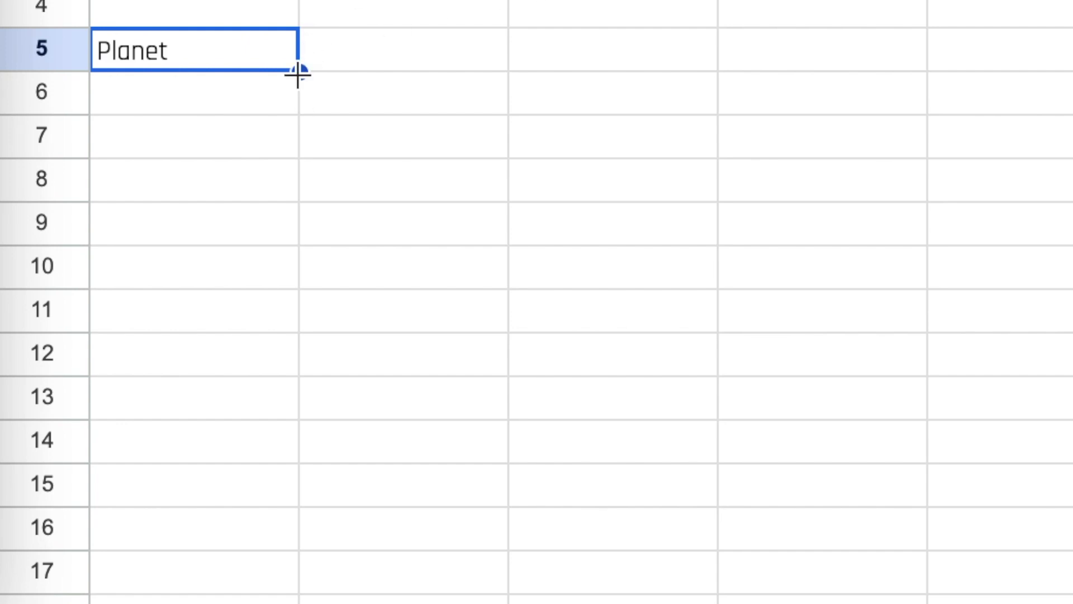
Step: Fill the Planet reference down A5:A14 and pull the Surface Gravity (m/s2) column into B5:B13 with references starting at Planets!E3
{"action": "left_click_drag", "start_coordinate": [298, 74], "coordinate": [421, 451]}
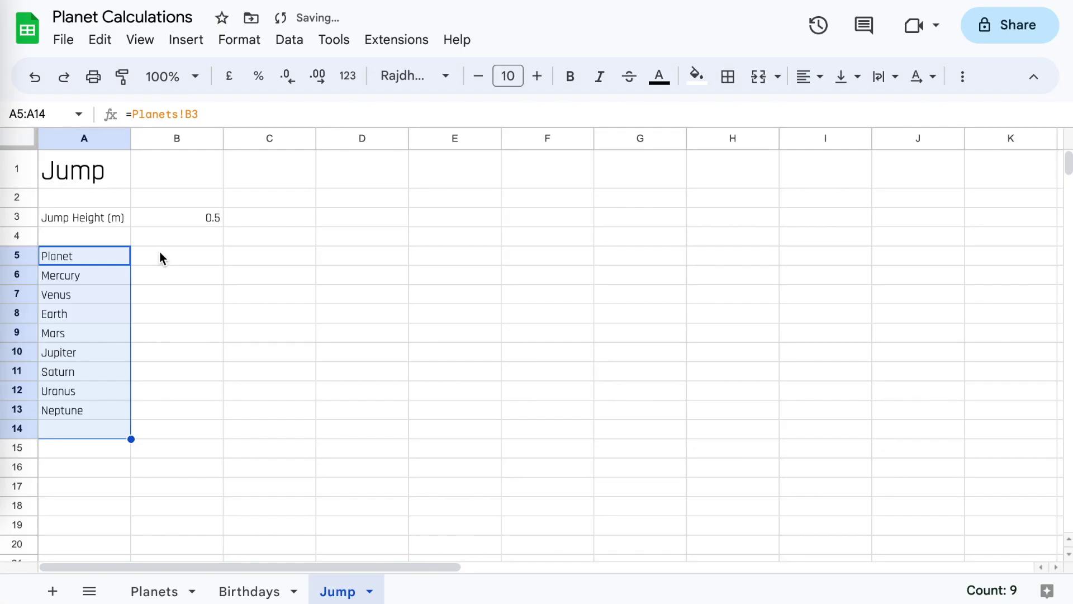
{"action": "left_click", "coordinate": [492, 57]}
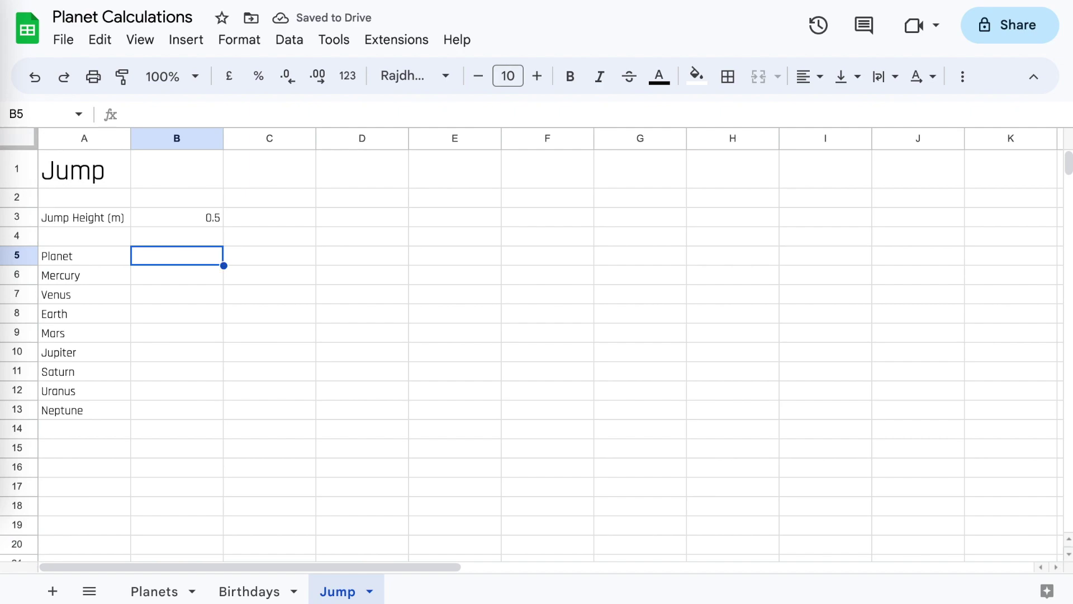
{"action": "type", "text": "="}
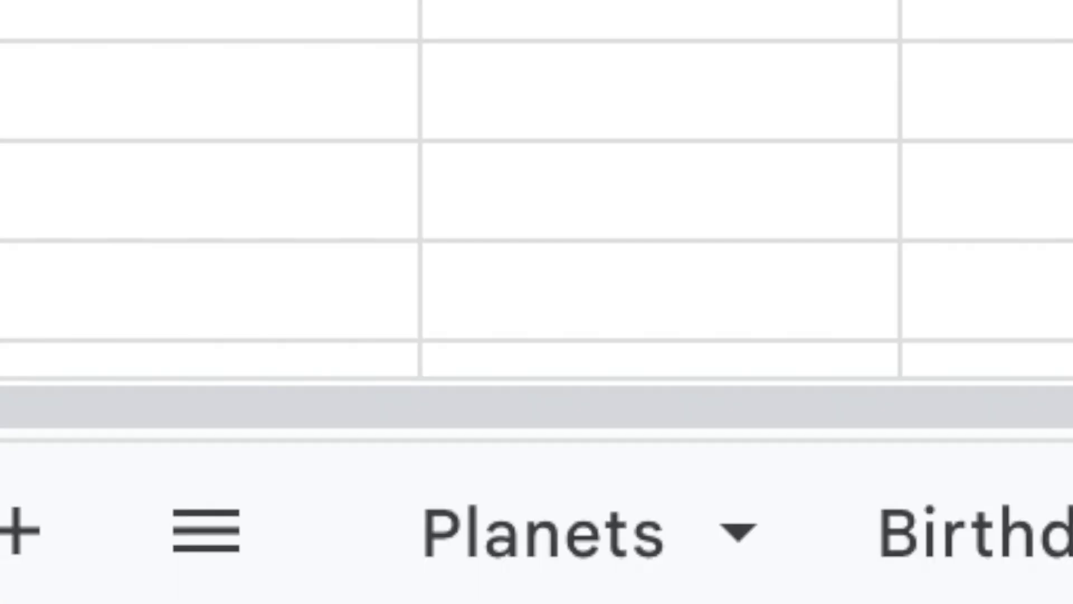
{"action": "left_click", "coordinate": [628, 585]}
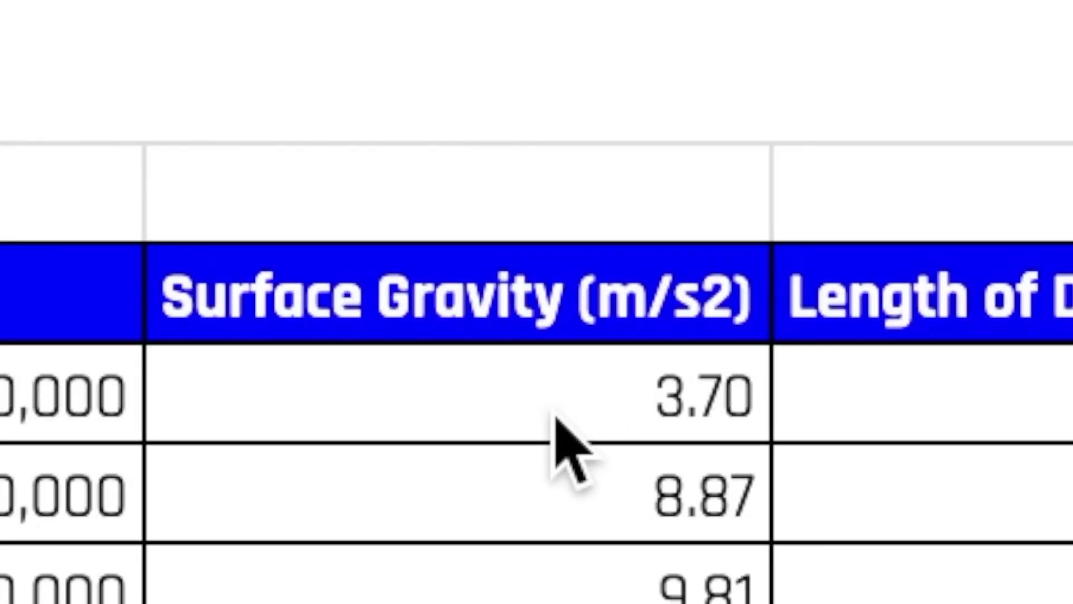
{"action": "left_click", "coordinate": [459, 307]}
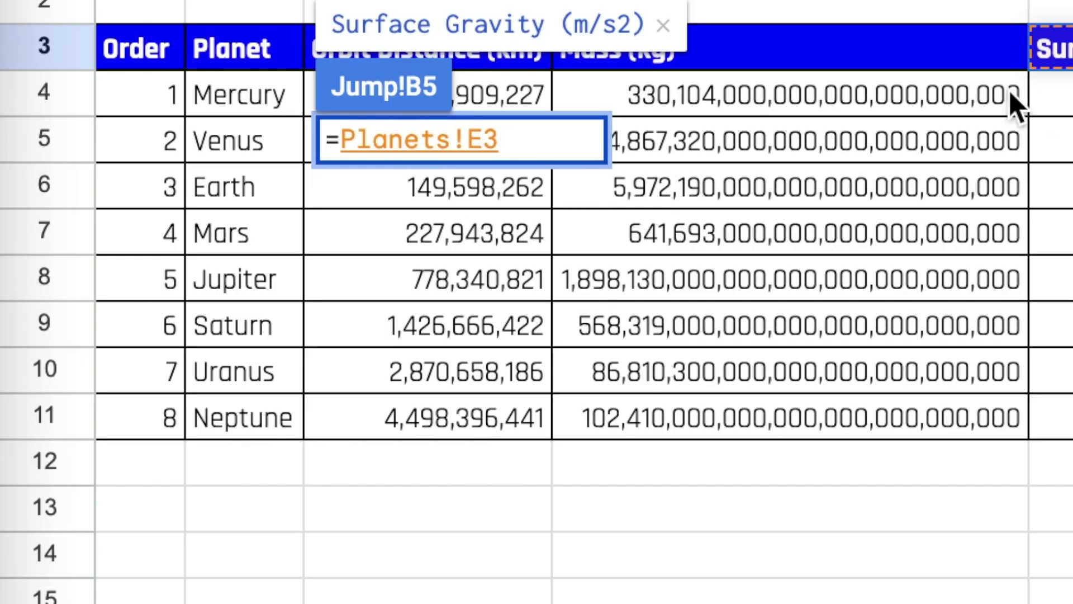
{"action": "key", "text": "Return"}
{"action": "left_click_drag", "start_coordinate": [538, 163], "coordinate": [505, 494]}
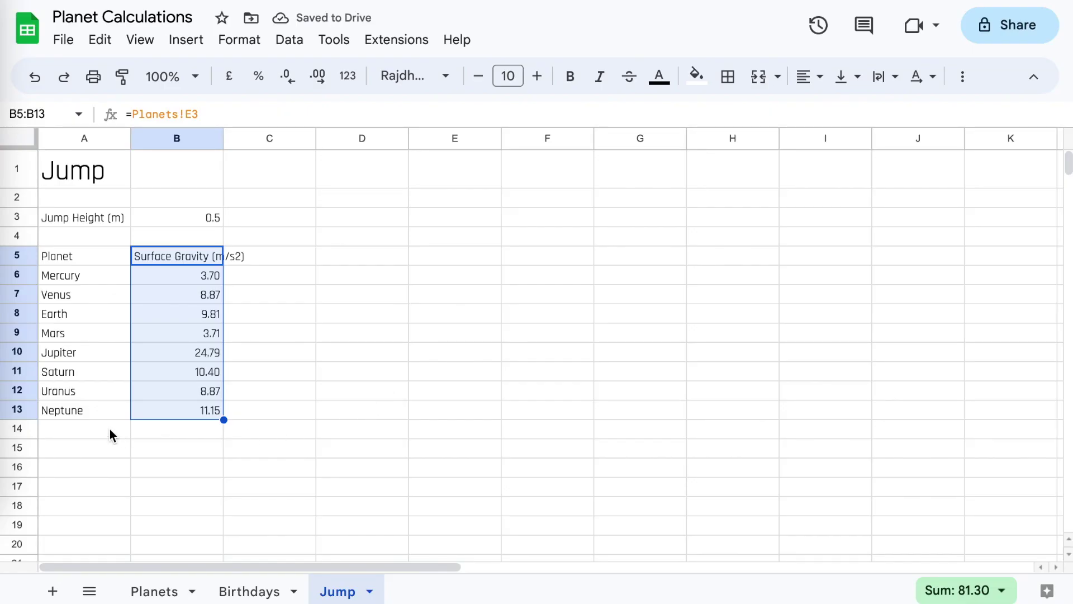
Step: Apply all borders to the table range A5:D13 on the Jump sheet
{"action": "left_click_drag", "start_coordinate": [56, 253], "coordinate": [348, 414]}
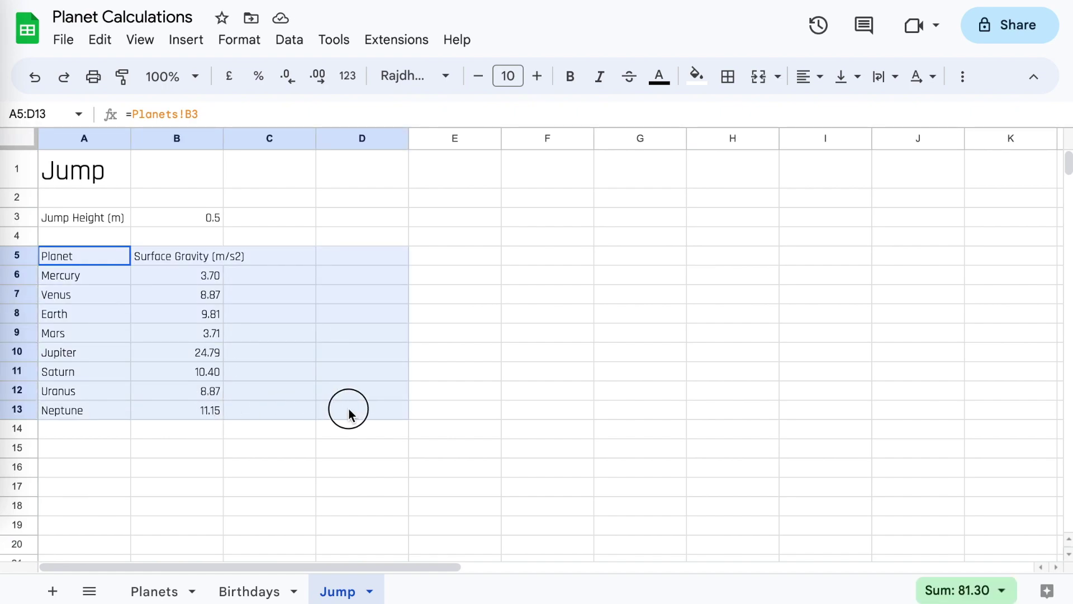
{"action": "left_click", "coordinate": [727, 76]}
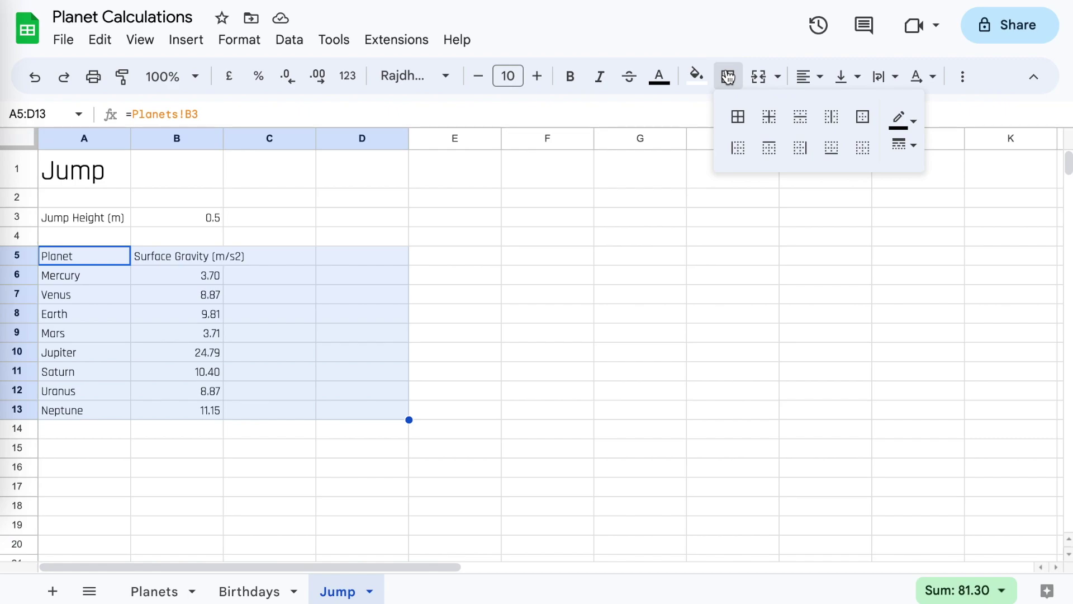
{"action": "left_click", "coordinate": [736, 116]}
Step: Enter the headers Conversion Factor in C5 and Jump Height on Planet (m) in D5
{"action": "left_click", "coordinate": [257, 258]}
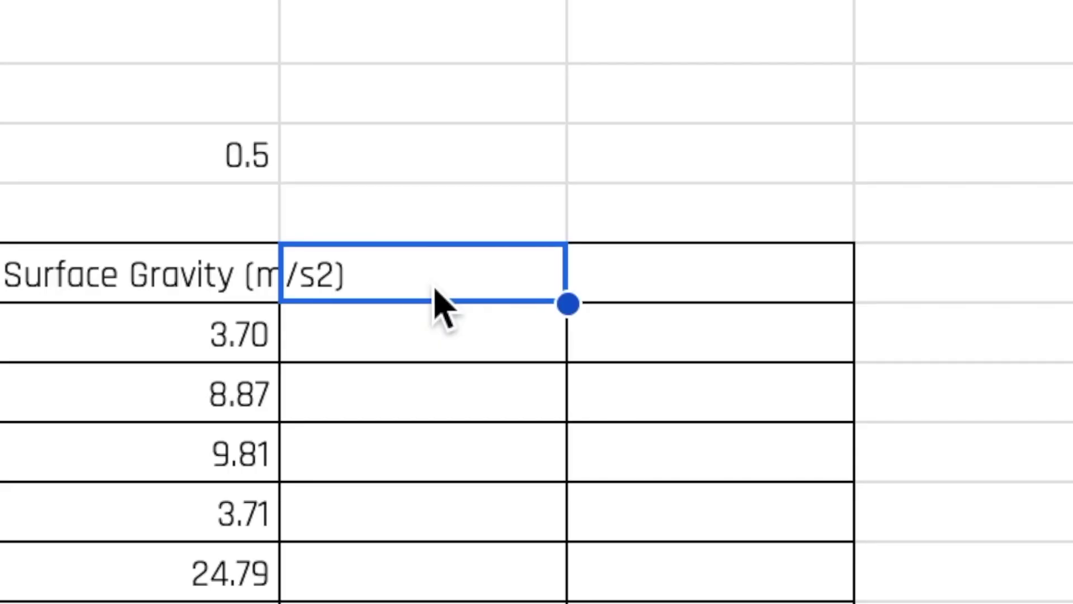
{"action": "type", "text": "Conversion "}
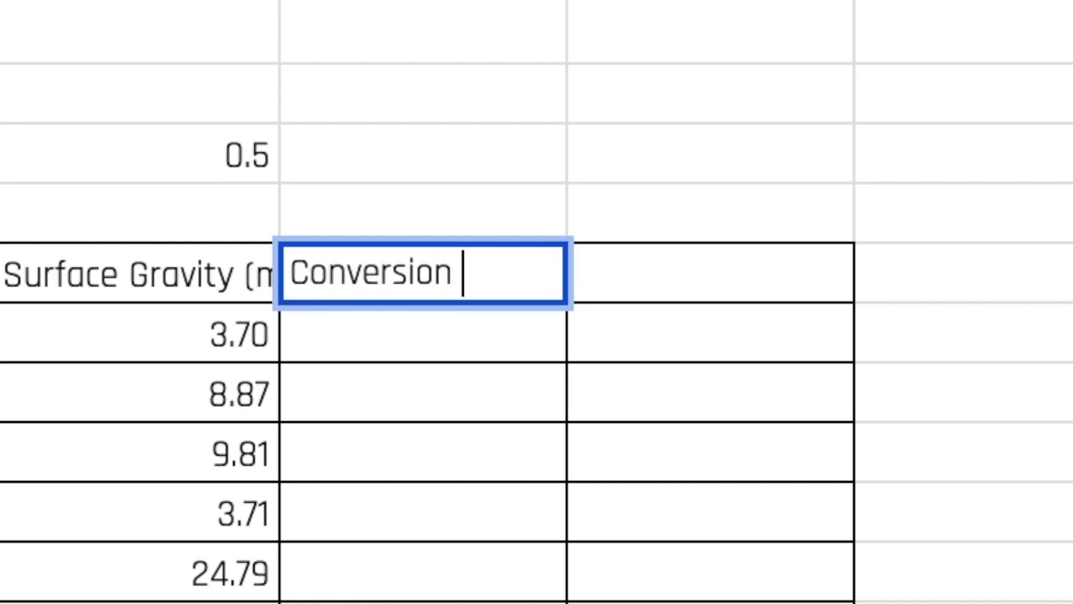
{"action": "type", "text": "Factor"}
{"action": "key", "text": "Tab"}
{"action": "type", "text": "Ju"}
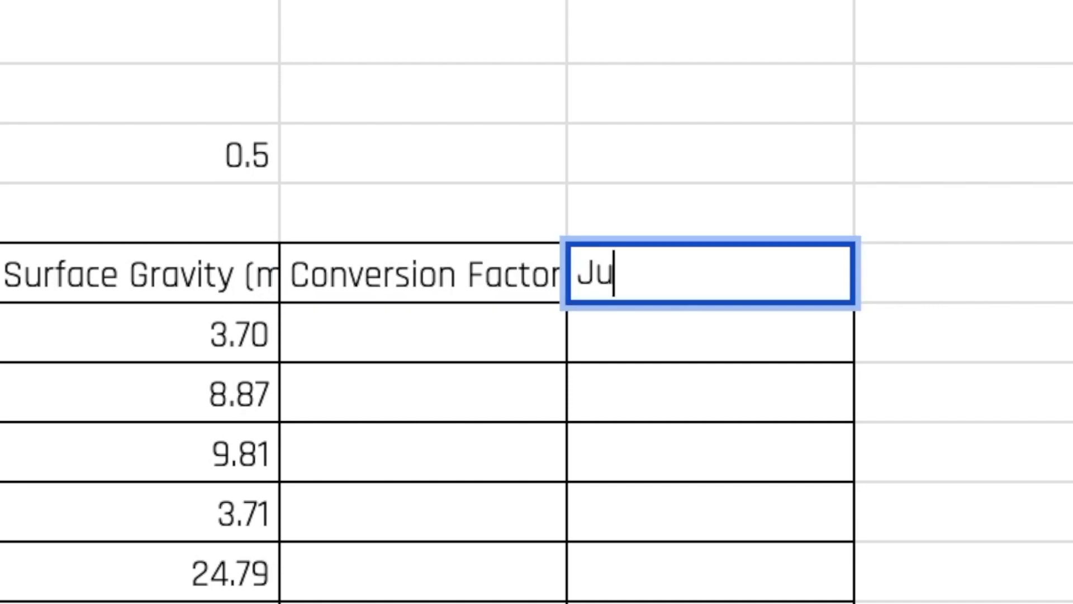
{"action": "type", "text": "mp Height on P"}
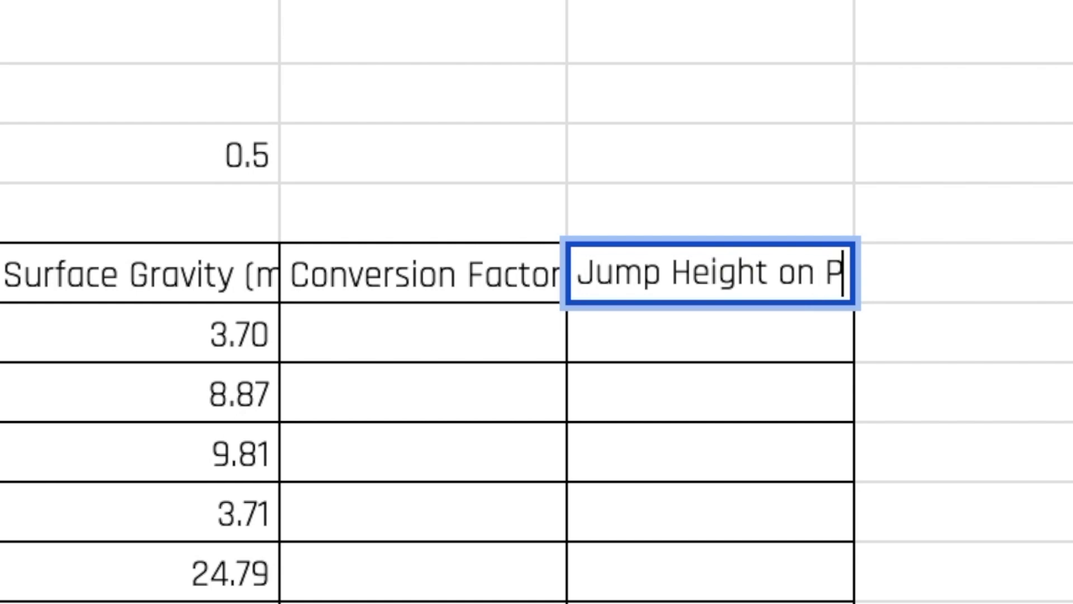
{"action": "type", "text": "lanet (m"}
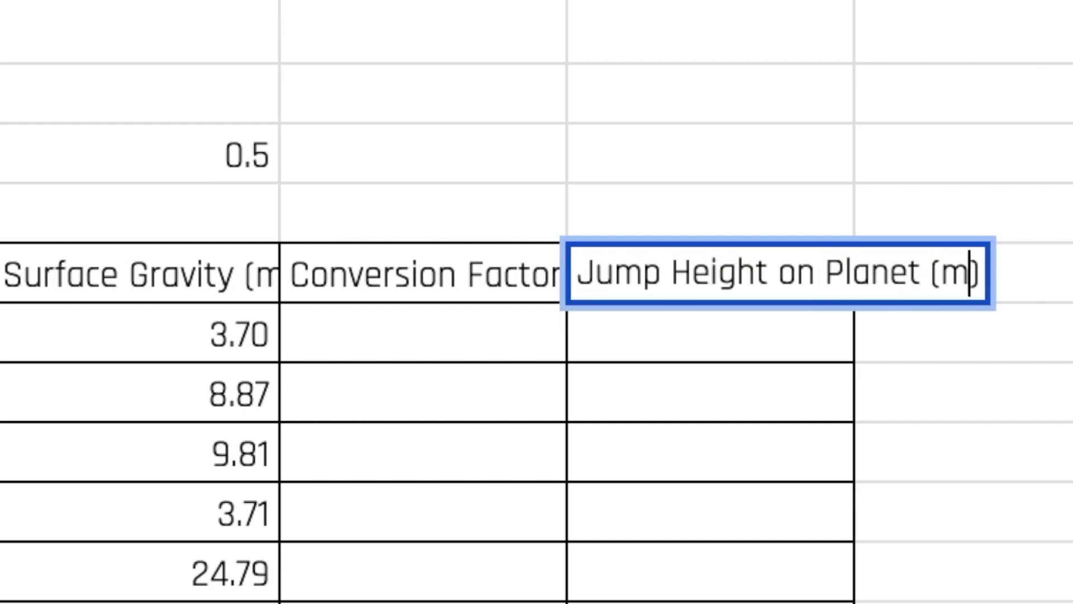
{"action": "key", "text": "Return"}
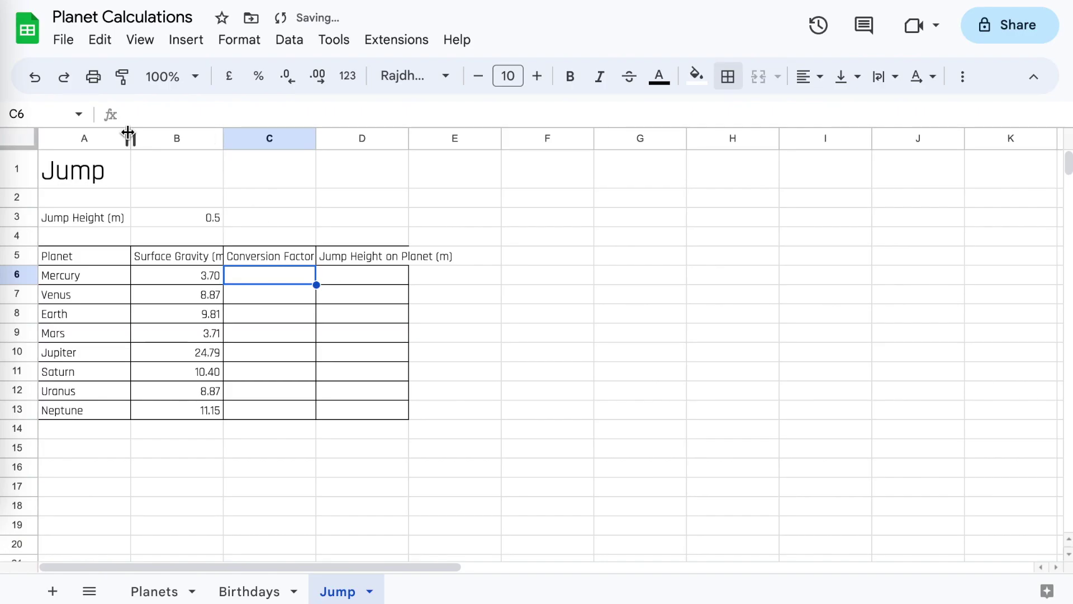
Step: Widen columns B, C and D of the Jump sheet to fit their header text
{"action": "left_click_drag", "start_coordinate": [222, 134], "coordinate": [248, 136]}
{"action": "left_click_drag", "start_coordinate": [342, 136], "coordinate": [425, 132]}
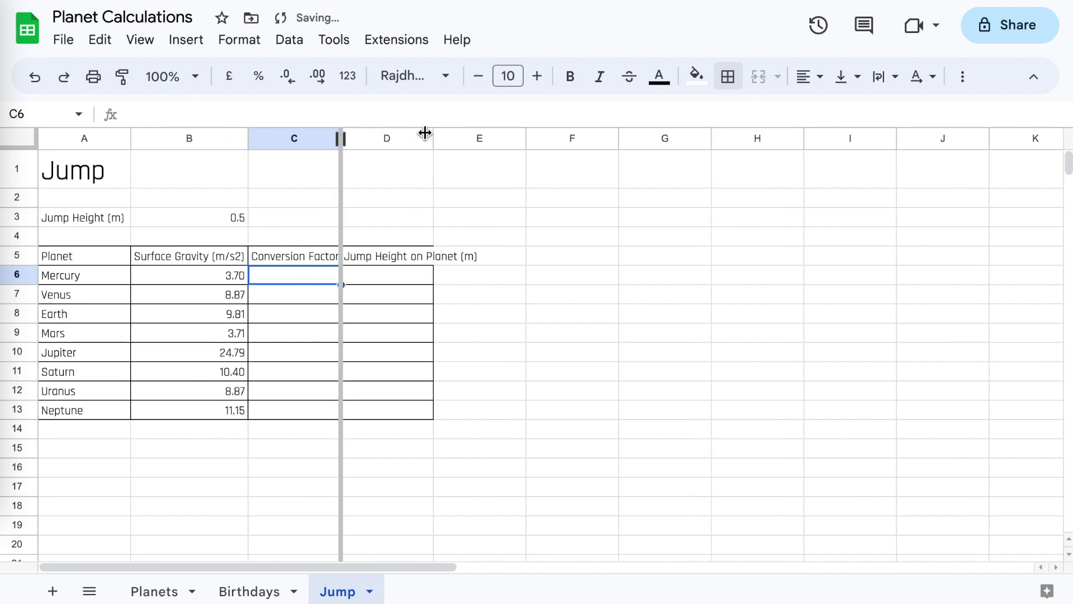
{"action": "double_click", "coordinate": [433, 137]}
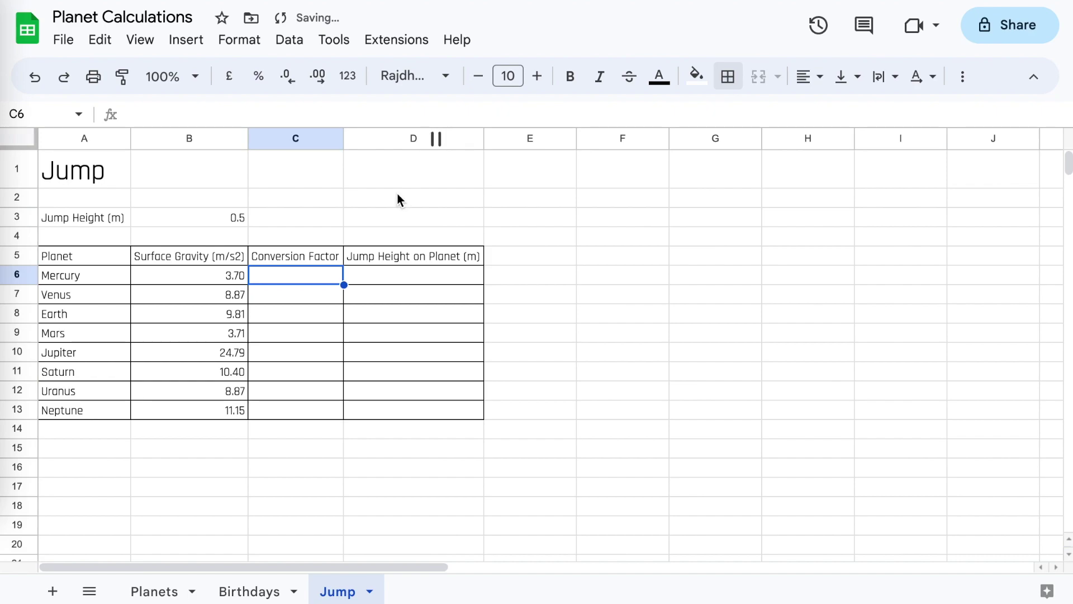
Step: Make the table headers in A5:D5 and the Jump Height (m) label in A3 bold
{"action": "left_click_drag", "start_coordinate": [380, 259], "coordinate": [76, 256]}
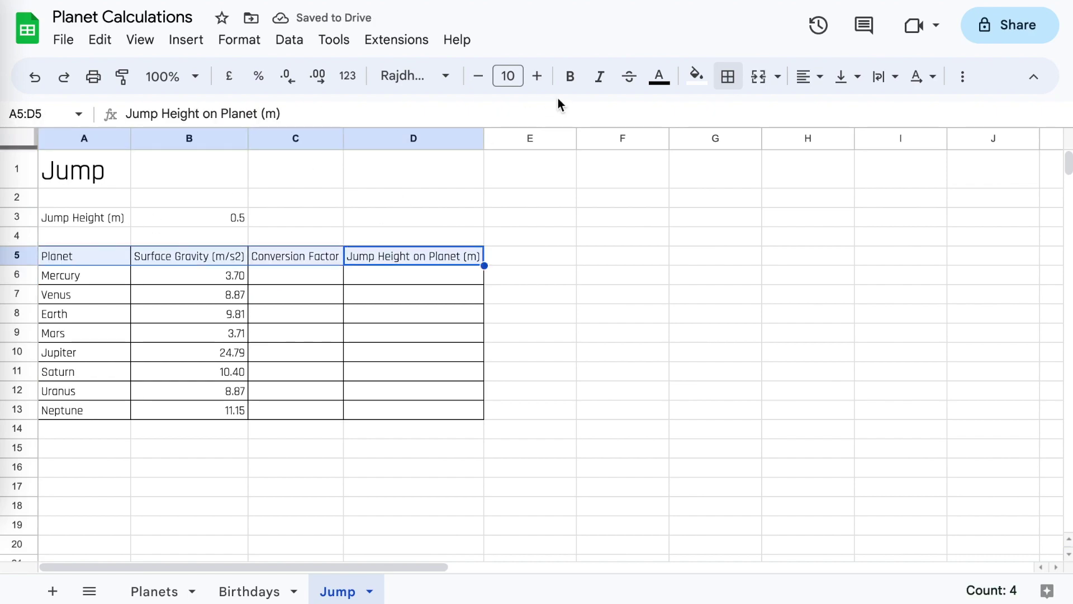
{"action": "left_click", "coordinate": [571, 77]}
{"action": "left_click", "coordinate": [77, 220]}
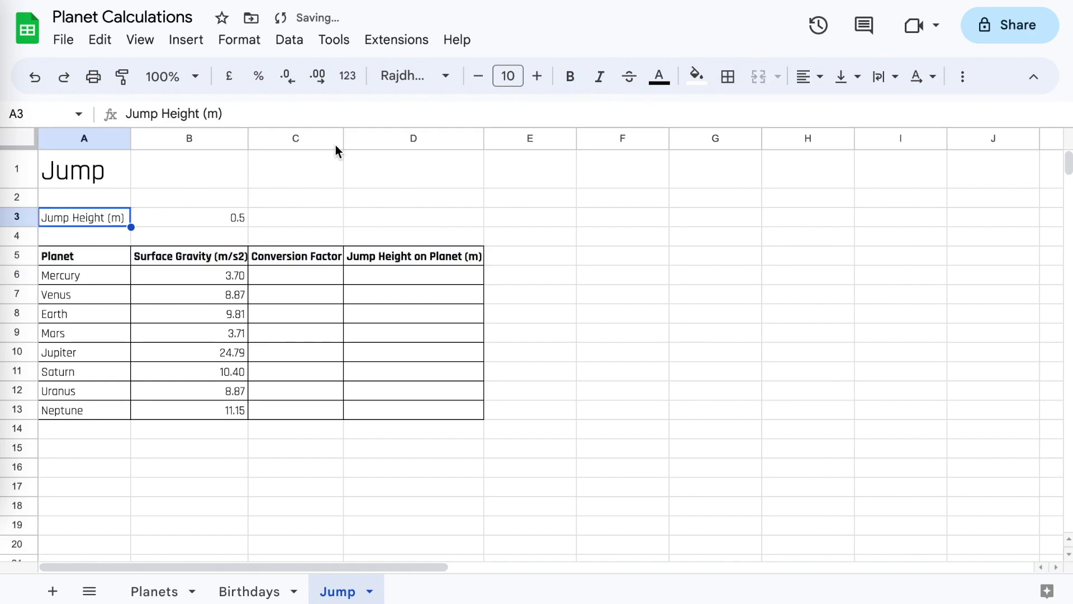
{"action": "left_click", "coordinate": [570, 76]}
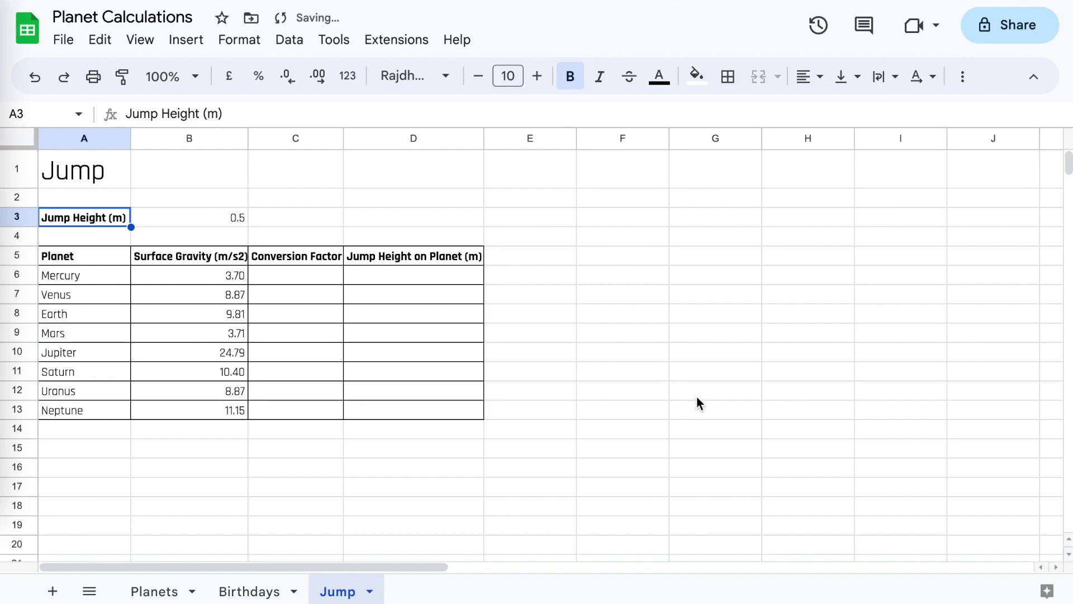